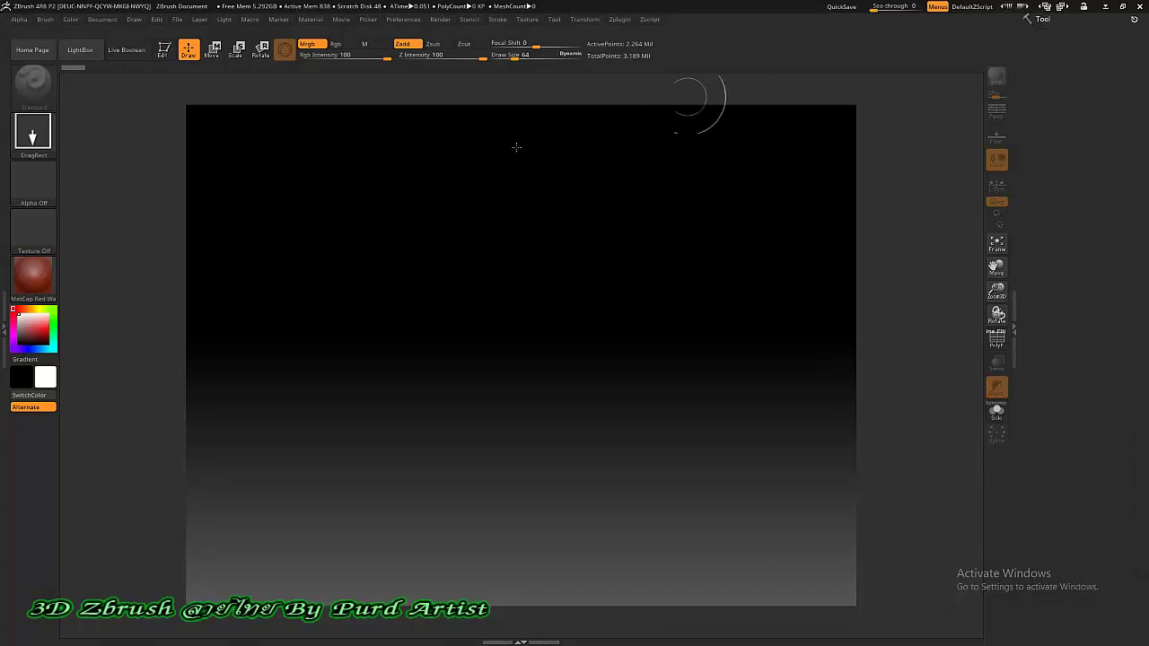
{"action": "key", "text": "ctrl"}
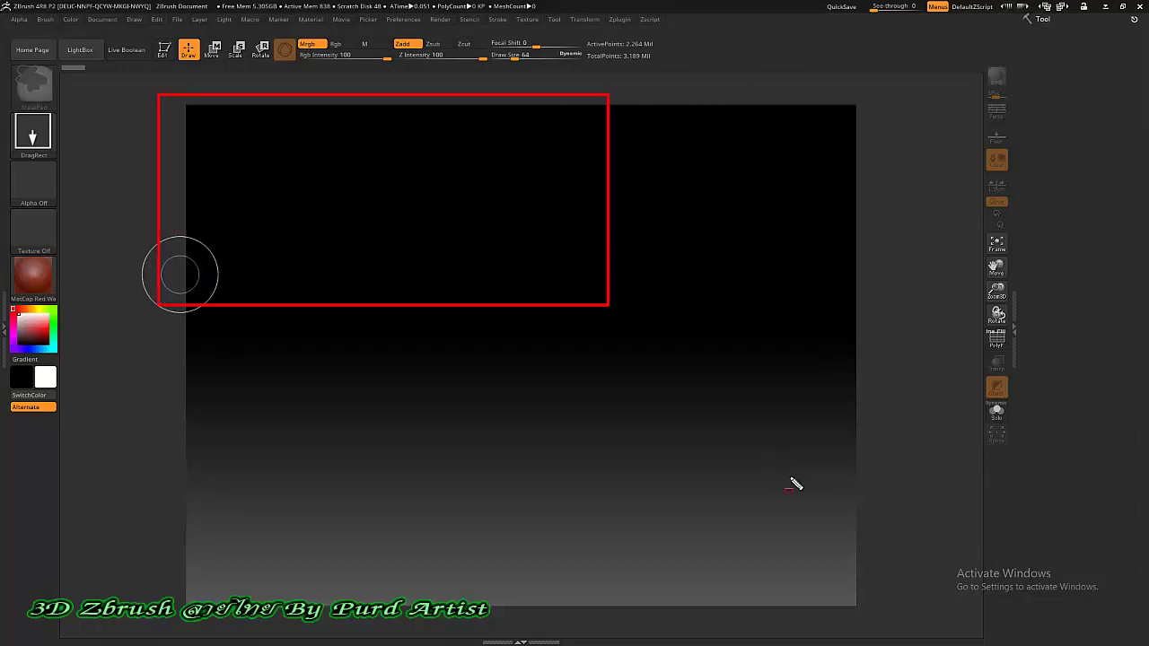
{"action": "left_click_drag", "start_coordinate": [844, 551], "coordinate": [879, 620]}
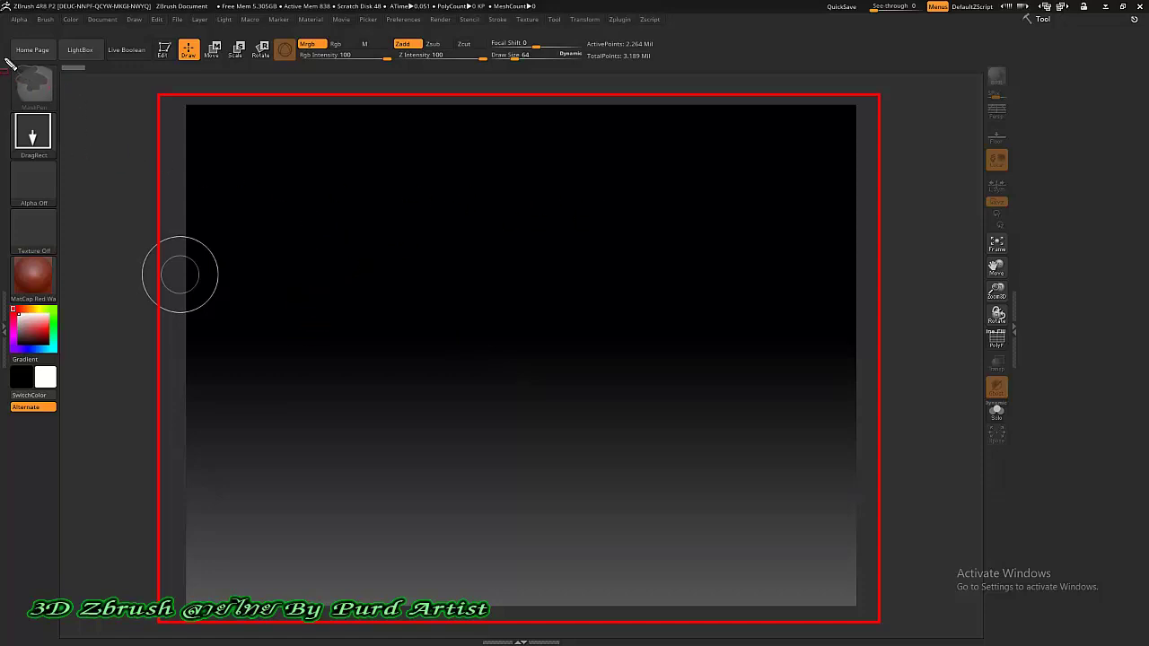
{"action": "left_click_drag", "start_coordinate": [5, 61], "coordinate": [61, 111]}
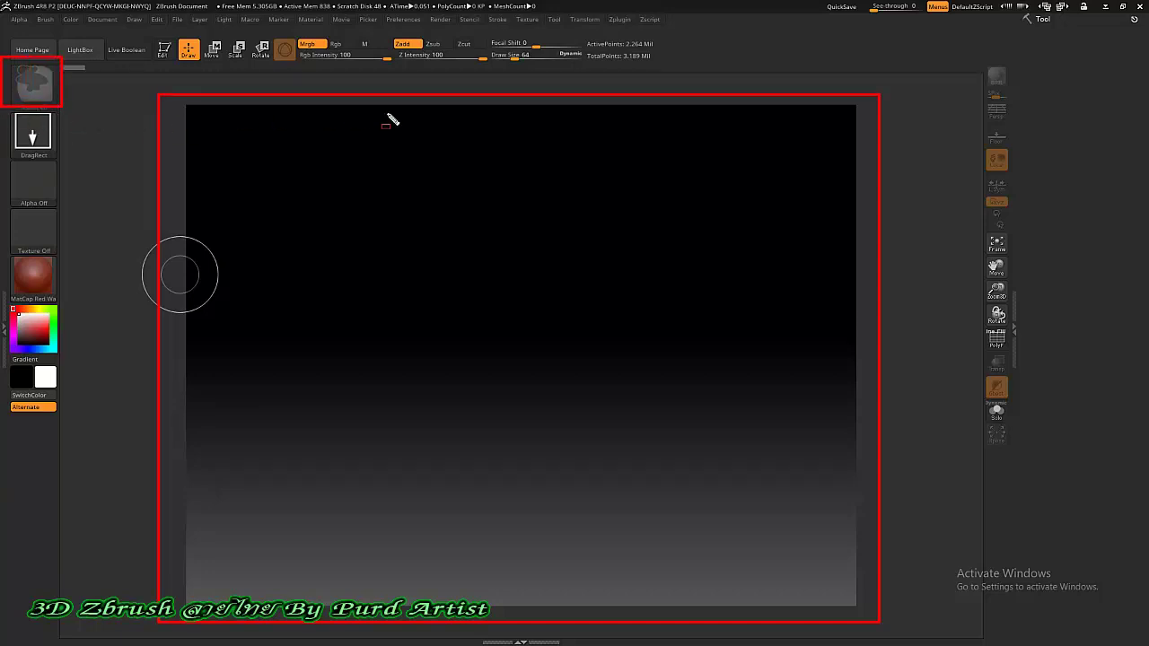
{"action": "key", "text": "Escape"}
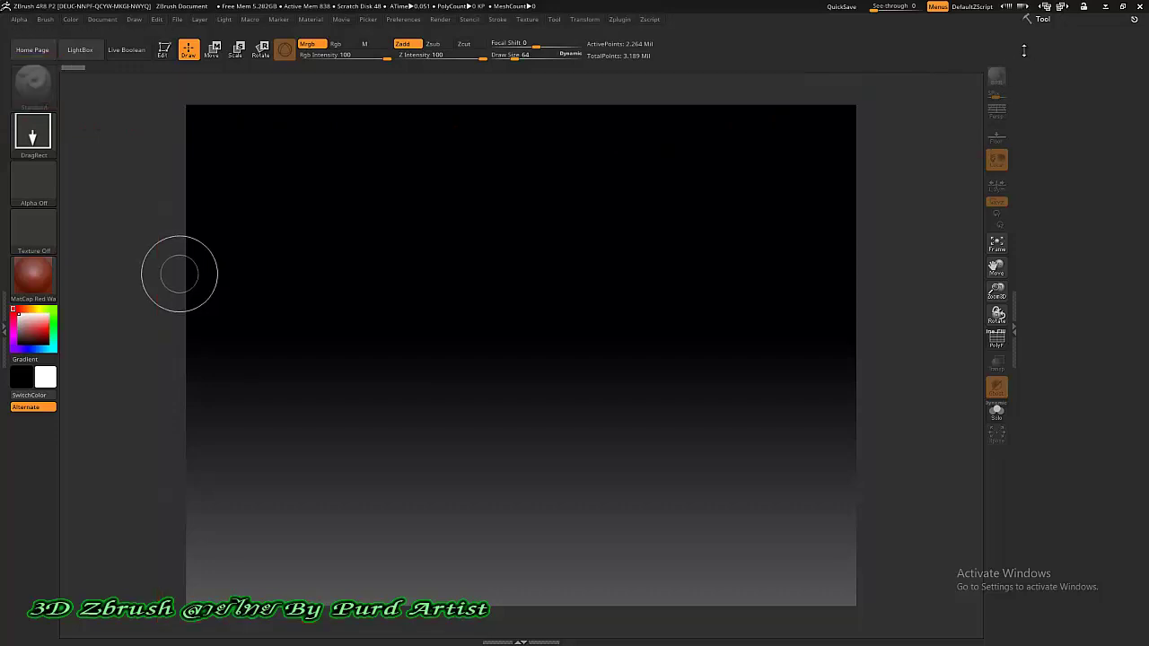
Step: Expand the Tool palette to show its tool thumbnails and subtools
{"action": "left_click", "coordinate": [1042, 19]}
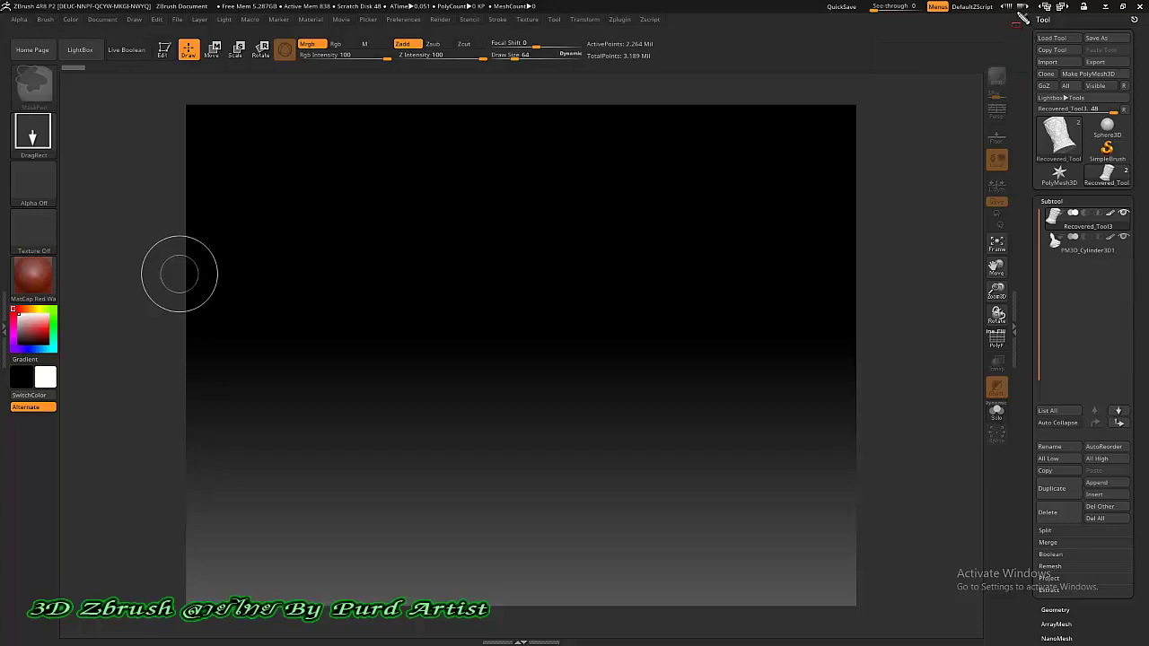
{"action": "mouse_move", "coordinate": [1015, 13]}
{"action": "left_mouse_down"}
{"action": "mouse_move", "coordinate": [1084, 70]}
{"action": "mouse_move", "coordinate": [1142, 194]}
{"action": "left_mouse_up"}
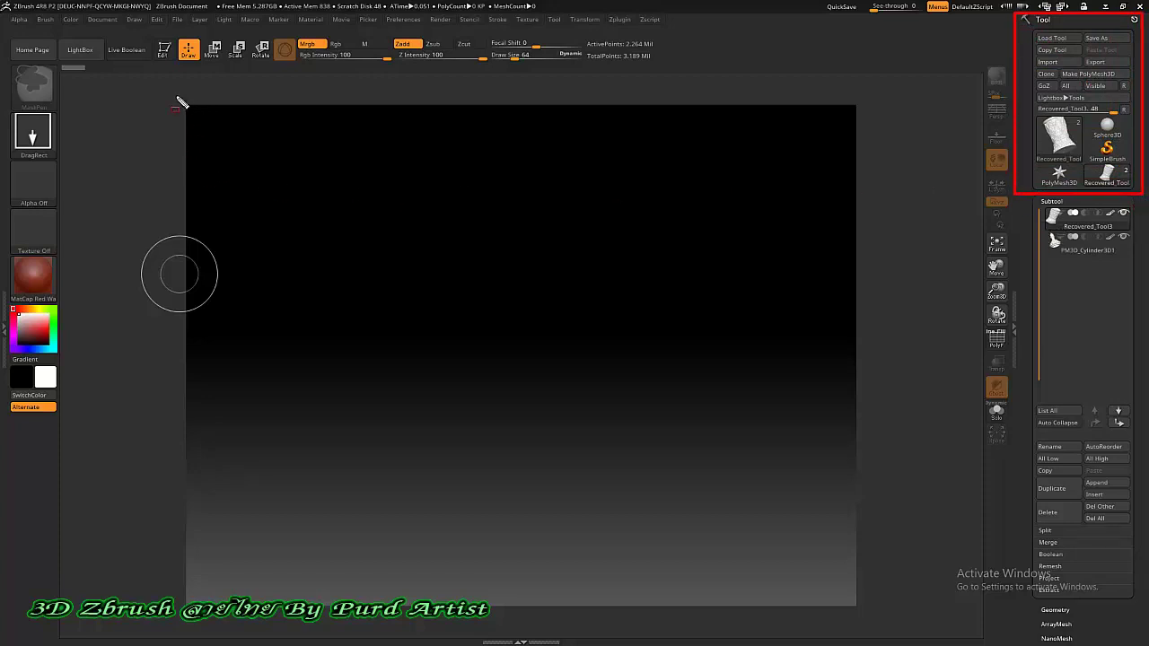
{"action": "mouse_move", "coordinate": [173, 100]}
{"action": "left_mouse_down"}
{"action": "mouse_move", "coordinate": [630, 315]}
{"action": "mouse_move", "coordinate": [744, 416]}
{"action": "left_mouse_up"}
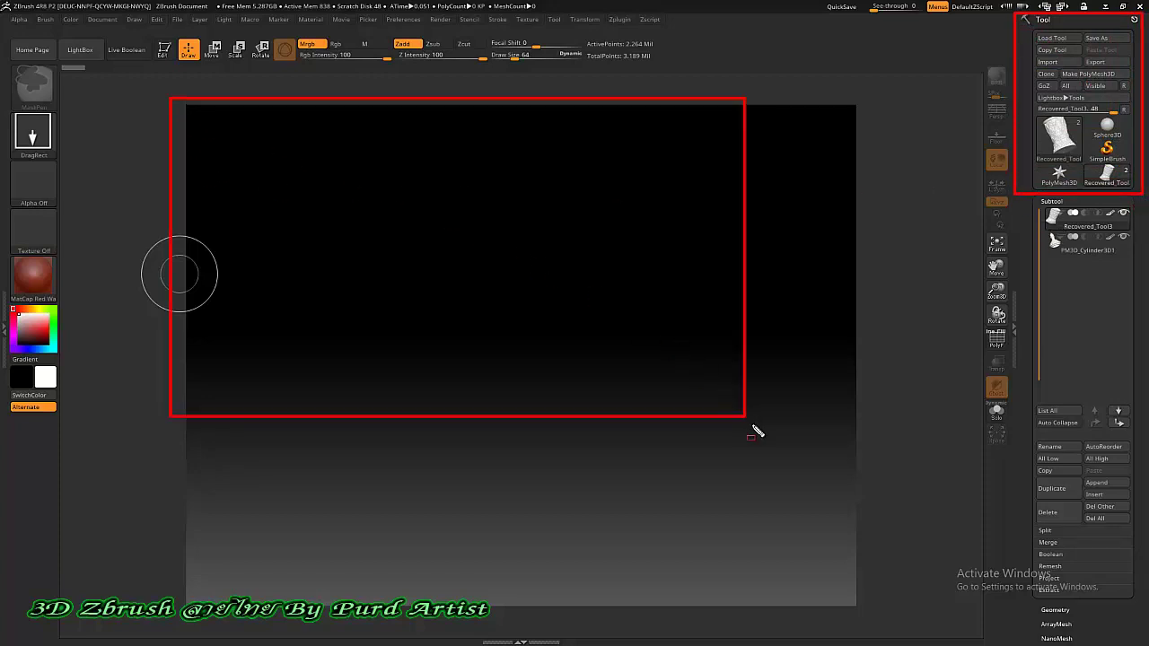
{"action": "left_click_drag", "start_coordinate": [832, 518], "coordinate": [868, 618]}
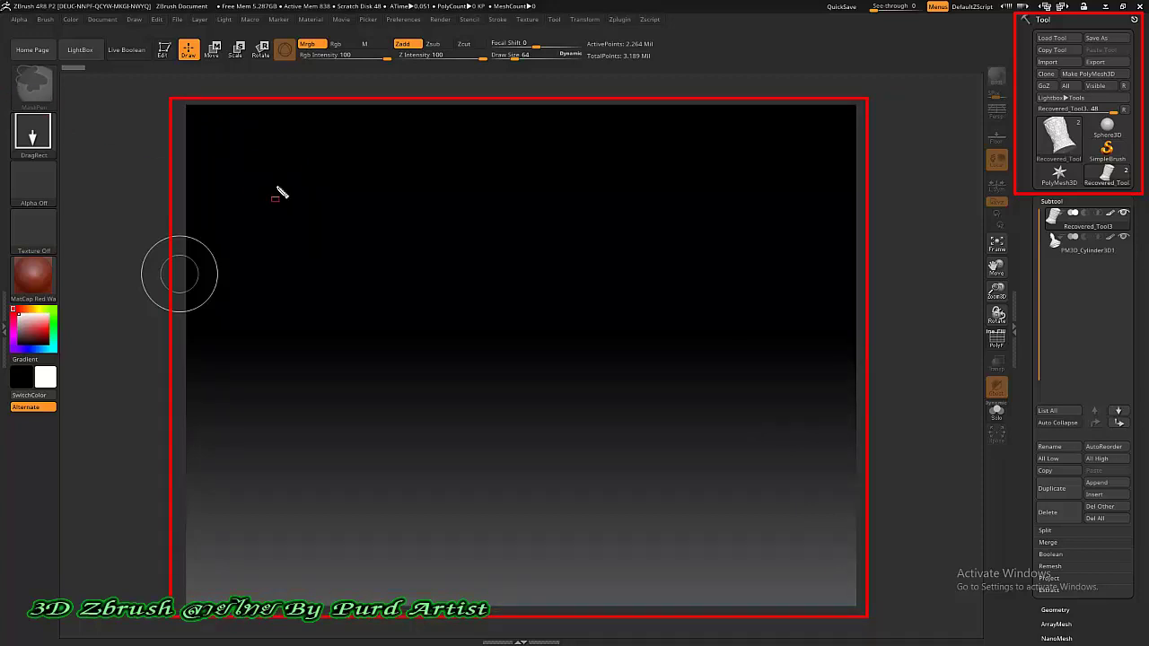
{"action": "left_click_drag", "start_coordinate": [2, 61], "coordinate": [63, 110]}
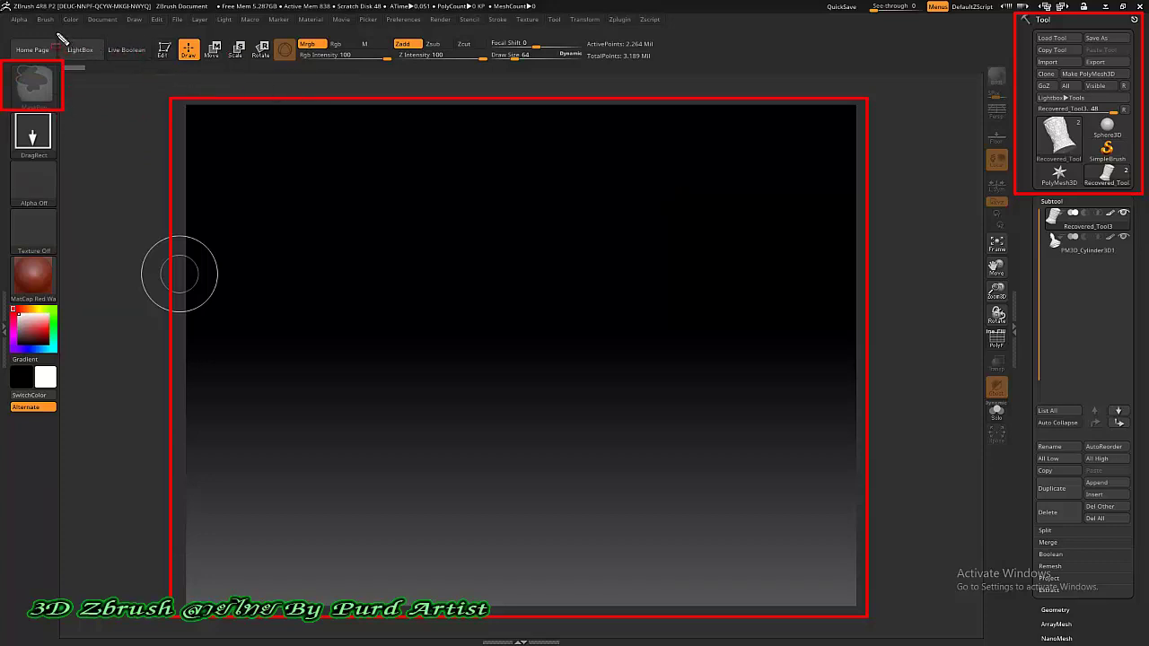
{"action": "mouse_move", "coordinate": [53, 32]}
{"action": "left_mouse_down"}
{"action": "mouse_move", "coordinate": [292, 56]}
{"action": "mouse_move", "coordinate": [302, 68]}
{"action": "left_mouse_up"}
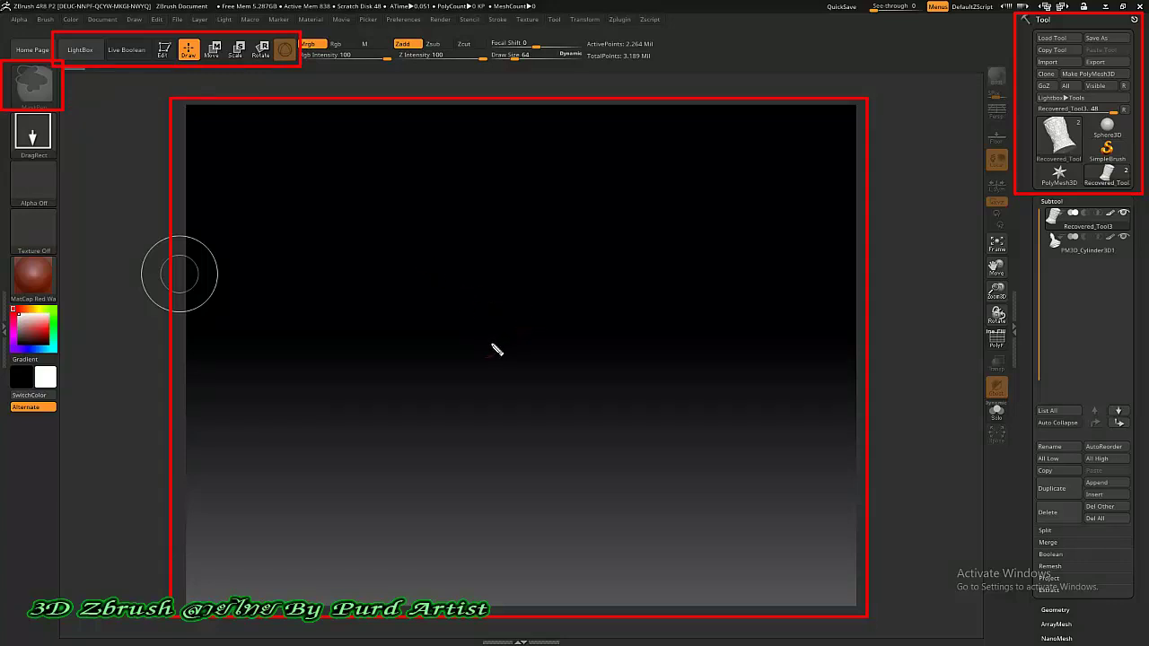
{"action": "left_click_drag", "start_coordinate": [490, 342], "coordinate": [507, 368]}
{"action": "mouse_move", "coordinate": [475, 311]}
{"action": "left_mouse_down"}
{"action": "mouse_move", "coordinate": [491, 387]}
{"action": "mouse_move", "coordinate": [505, 305]}
{"action": "left_mouse_up"}
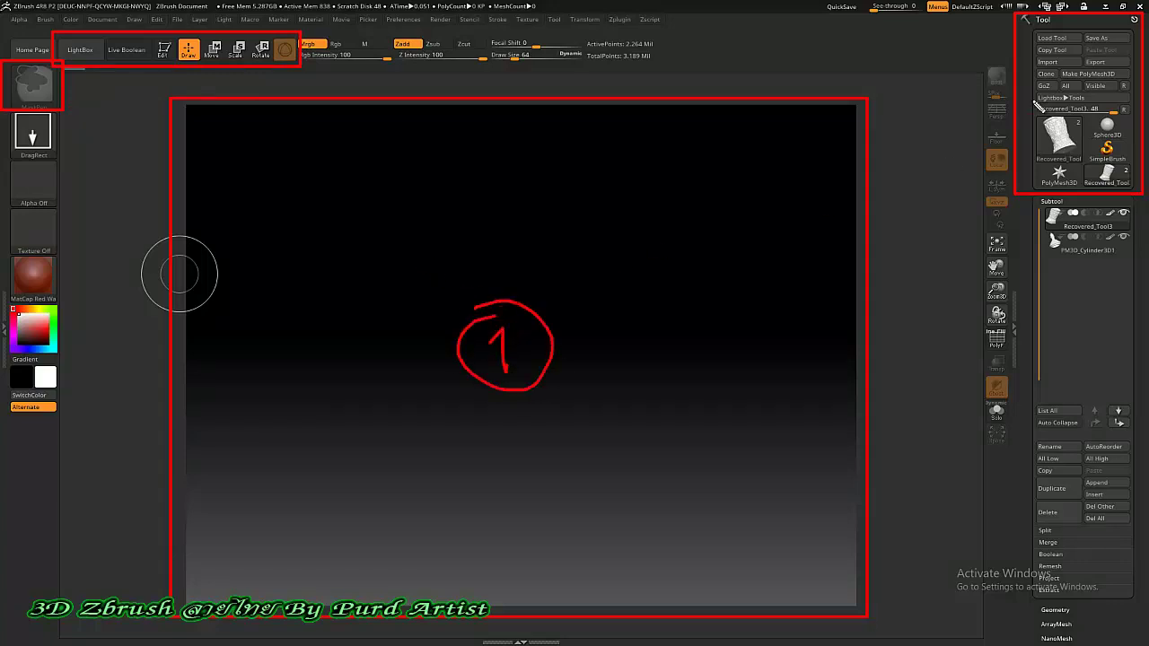
{"action": "mouse_move", "coordinate": [1057, 113]}
{"action": "left_mouse_down"}
{"action": "mouse_move", "coordinate": [1082, 128]}
{"action": "mouse_move", "coordinate": [1070, 91]}
{"action": "mouse_move", "coordinate": [1051, 95]}
{"action": "mouse_move", "coordinate": [1052, 166]}
{"action": "mouse_move", "coordinate": [1087, 155]}
{"action": "mouse_move", "coordinate": [1074, 93]}
{"action": "left_mouse_up"}
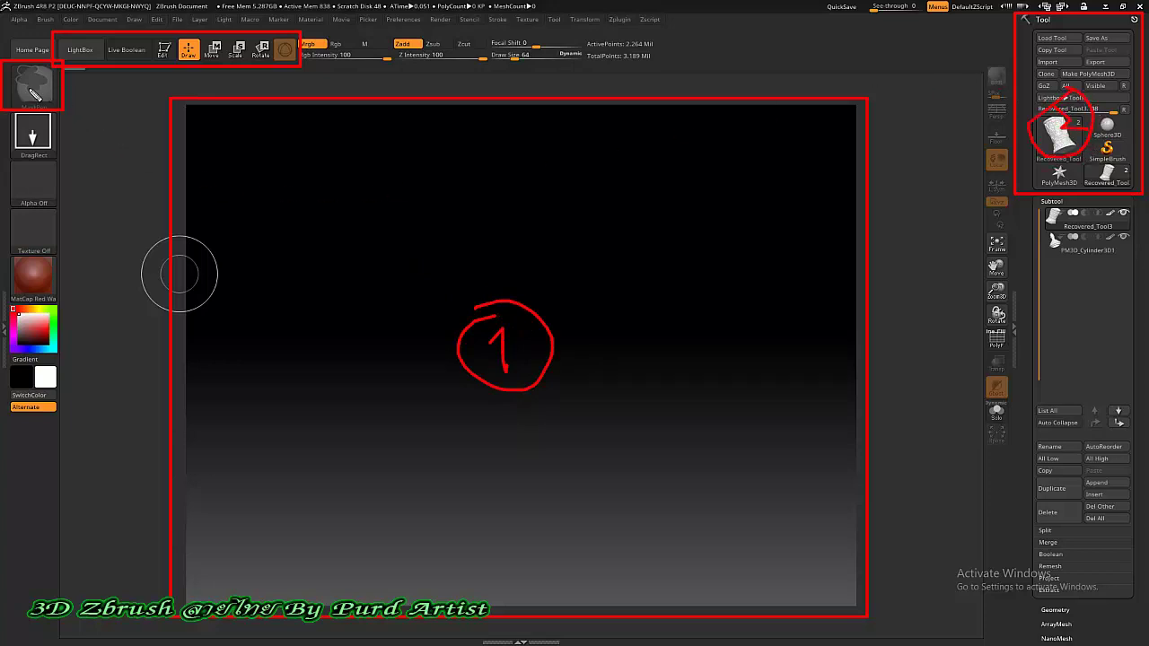
{"action": "mouse_move", "coordinate": [19, 79]}
{"action": "left_mouse_down"}
{"action": "mouse_move", "coordinate": [36, 96]}
{"action": "mouse_move", "coordinate": [22, 102]}
{"action": "left_mouse_up"}
{"action": "mouse_move", "coordinate": [216, 40]}
{"action": "left_mouse_down"}
{"action": "mouse_move", "coordinate": [213, 50]}
{"action": "mouse_move", "coordinate": [236, 45]}
{"action": "left_mouse_up"}
{"action": "key", "text": "Escape"}
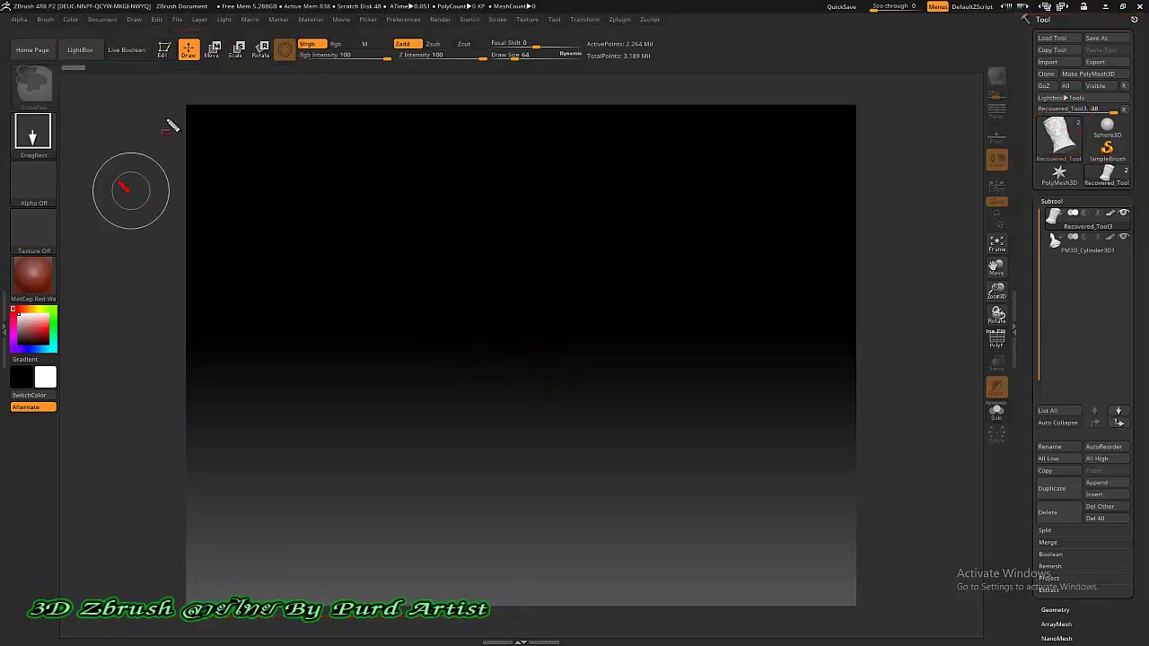
{"action": "mouse_move", "coordinate": [161, 96]}
{"action": "left_mouse_down"}
{"action": "mouse_move", "coordinate": [569, 274]}
{"action": "mouse_move", "coordinate": [756, 439]}
{"action": "mouse_move", "coordinate": [868, 618]}
{"action": "left_mouse_up"}
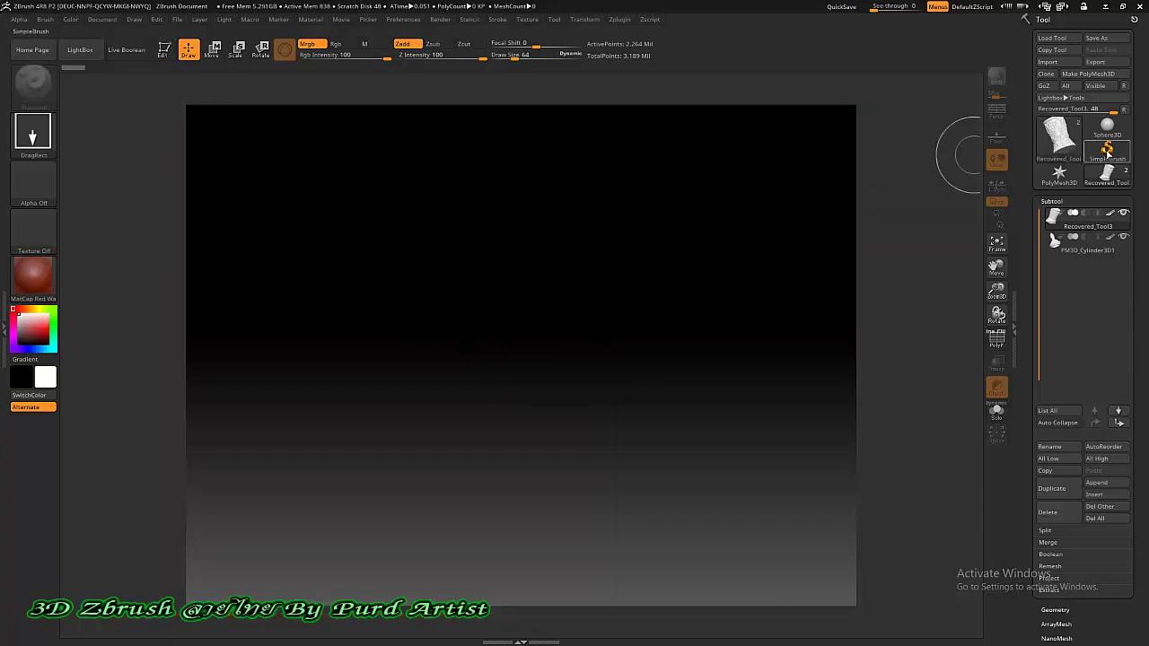
Step: Switch from SimpleBrush to the Sphere3D tool and draw a sphere in the middle of the canvas
{"action": "left_click", "coordinate": [1107, 148]}
{"action": "left_click", "coordinate": [1050, 136]}
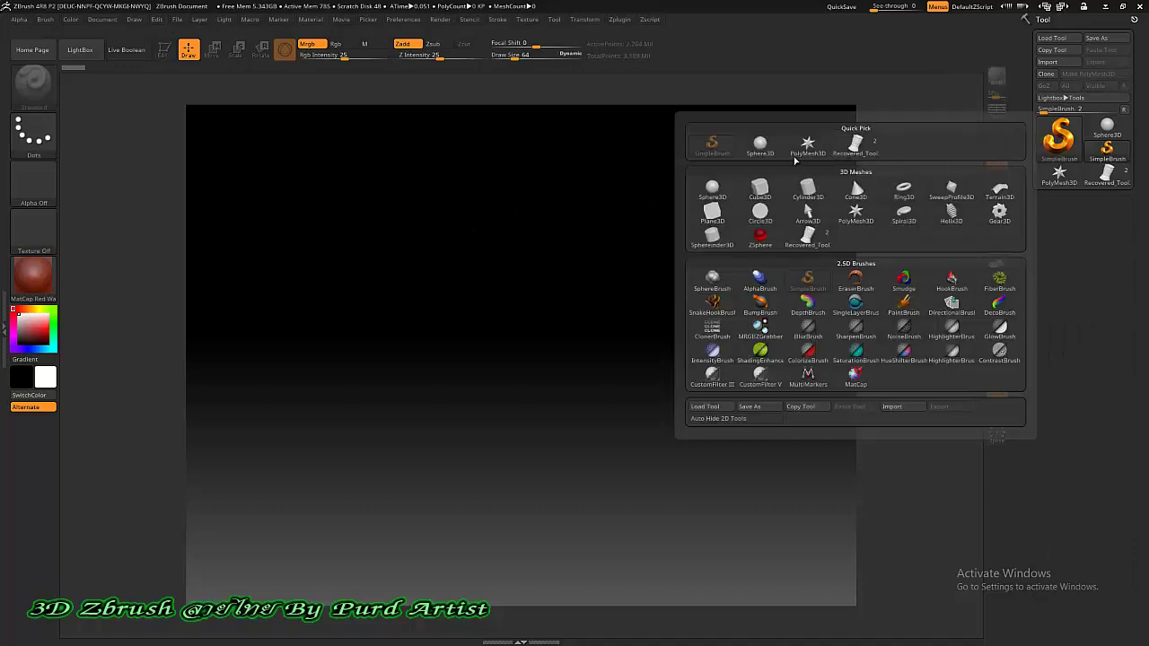
{"action": "left_click", "coordinate": [759, 144]}
{"action": "left_click_drag", "start_coordinate": [503, 325], "coordinate": [520, 393]}
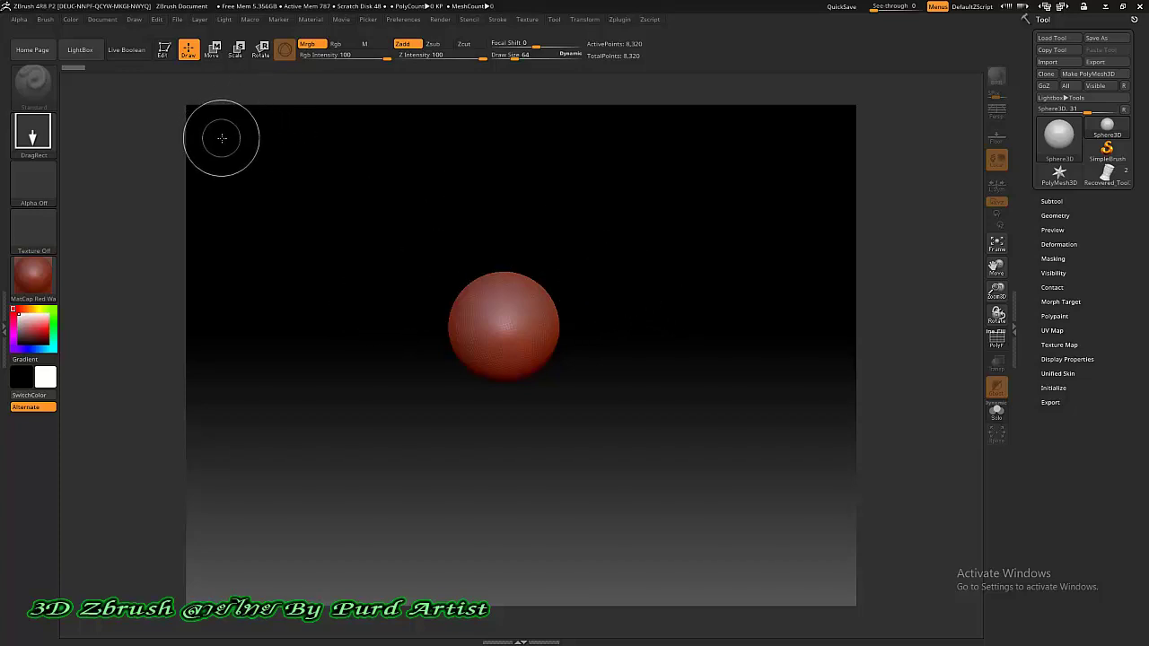
{"action": "key", "text": "b"}
{"action": "key", "text": "m"}
{"action": "key", "text": "f"}
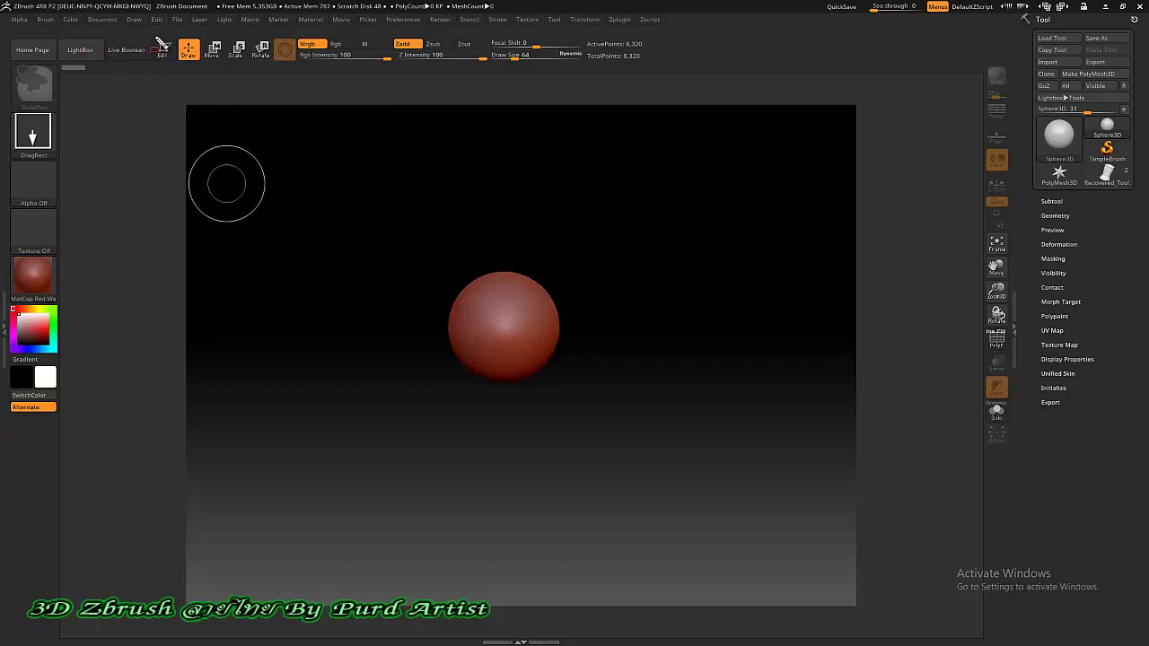
{"action": "left_click_drag", "start_coordinate": [154, 37], "coordinate": [209, 66]}
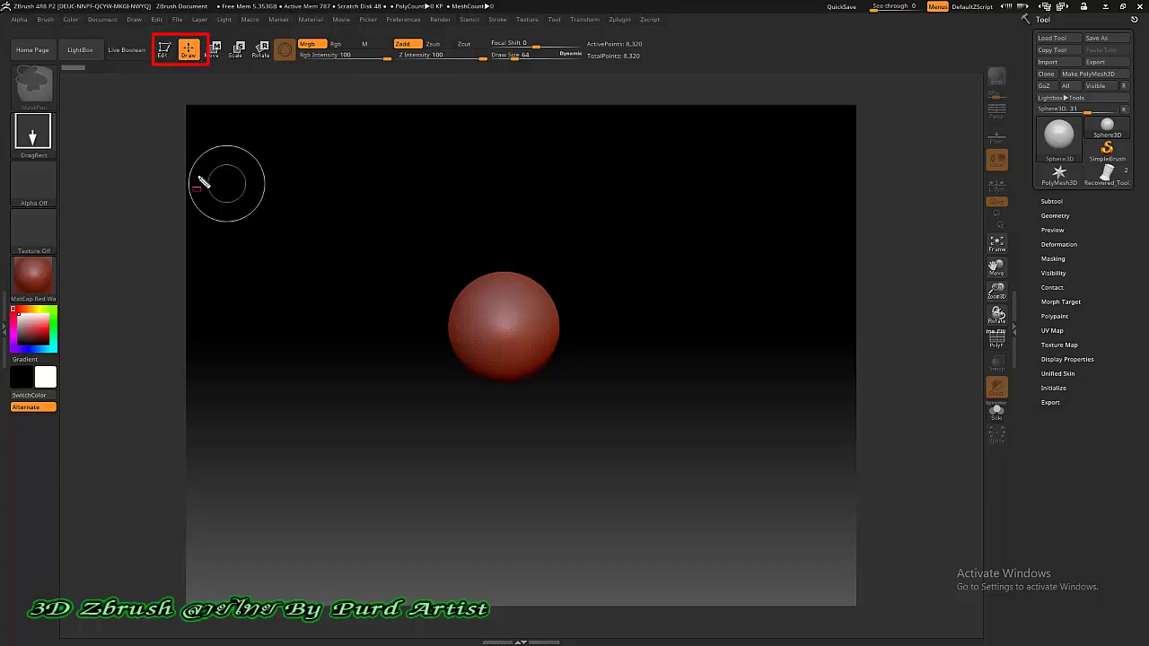
{"action": "left_click_drag", "start_coordinate": [153, 205], "coordinate": [182, 78]}
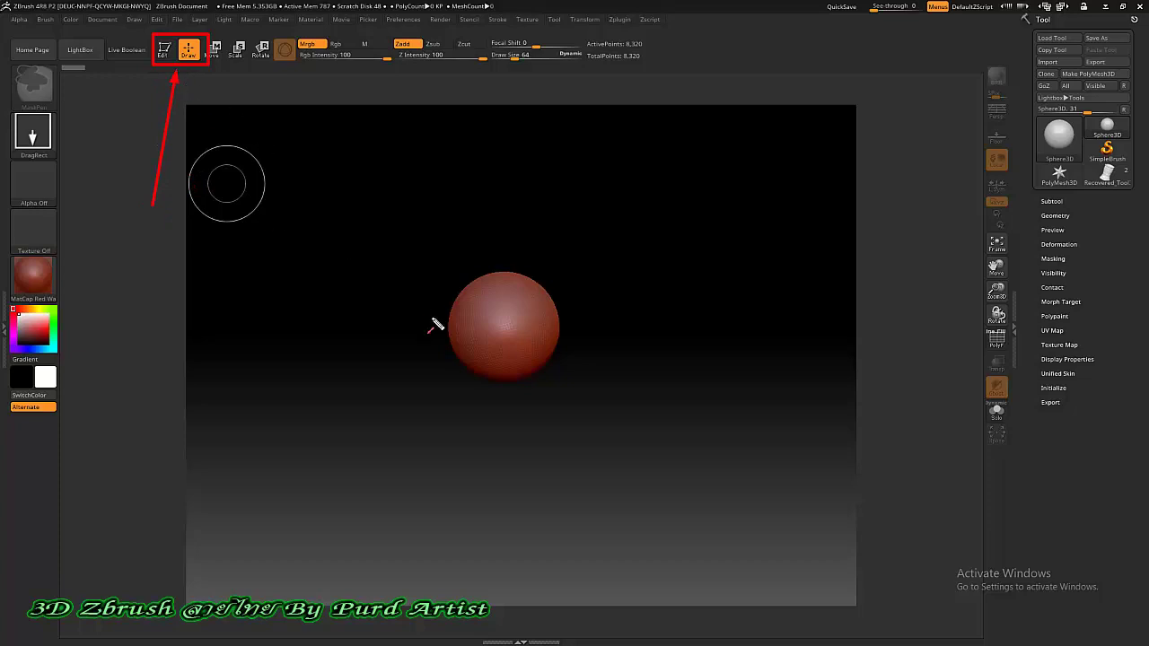
{"action": "left_click_drag", "start_coordinate": [377, 225], "coordinate": [468, 297]}
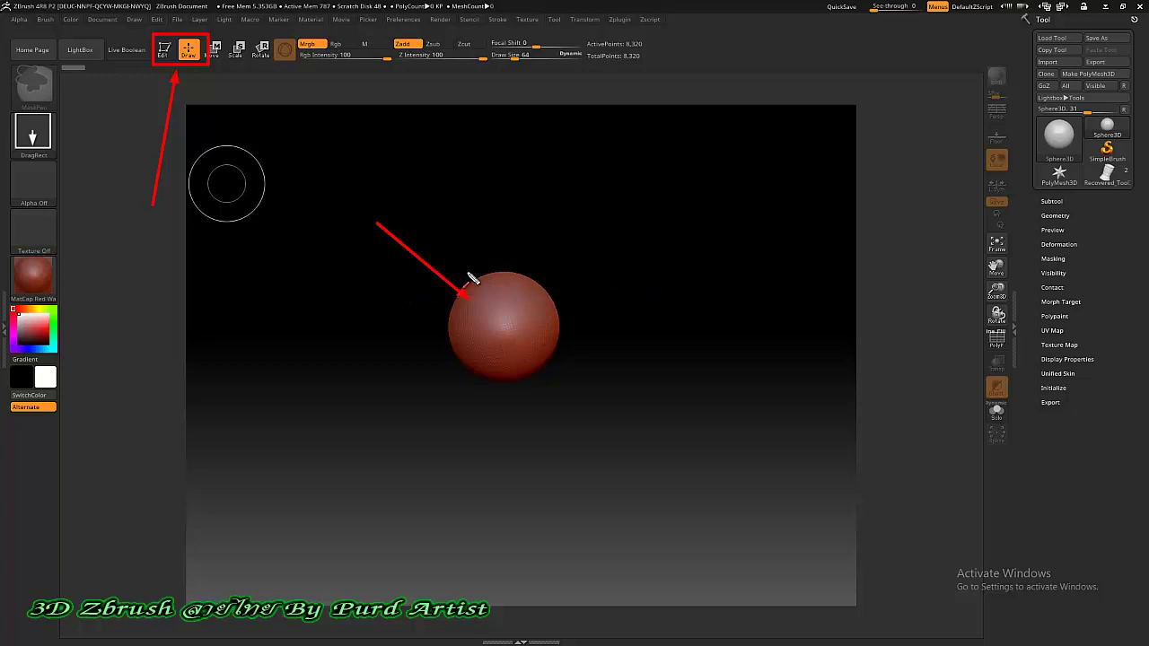
{"action": "key", "text": "Escape"}
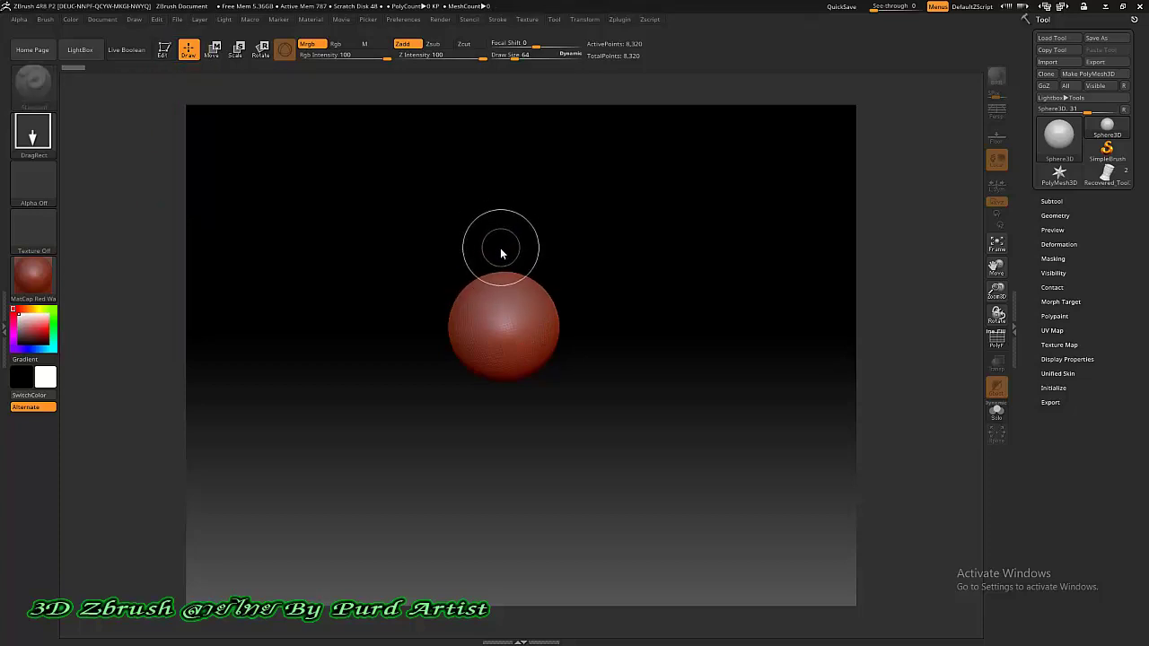
Step: Clear the drawn sphere from the canvas
{"action": "key", "text": "ctrl+n"}
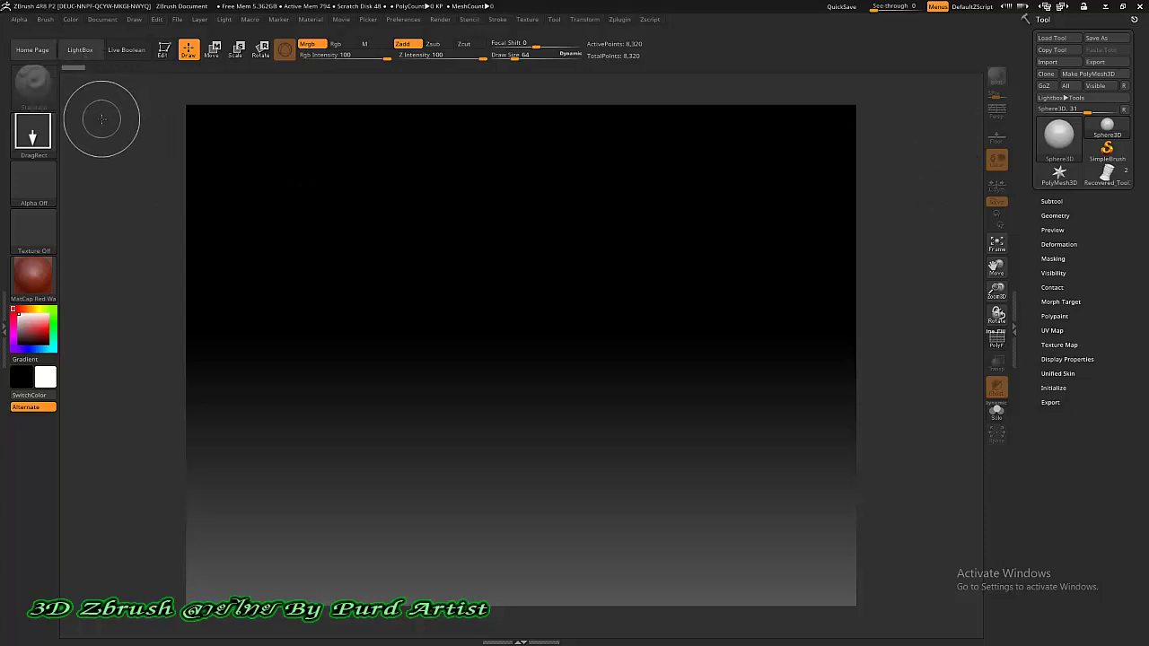
{"action": "key", "text": "shift"}
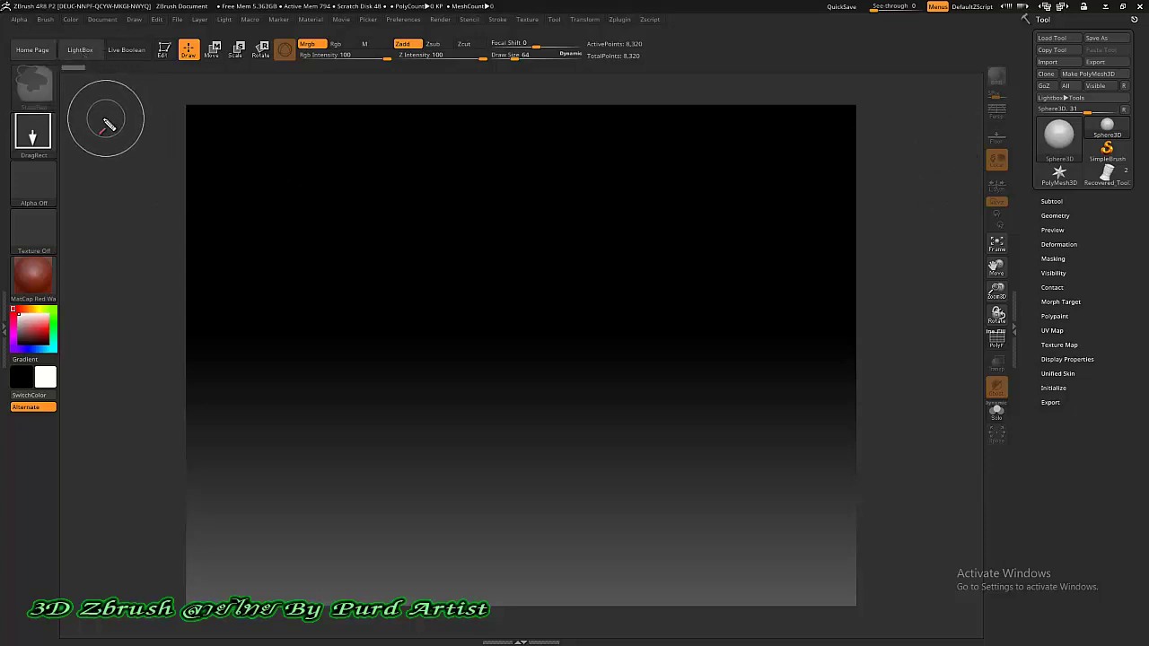
{"action": "left_click_drag", "start_coordinate": [107, 175], "coordinate": [92, 69]}
{"action": "mouse_move", "coordinate": [51, 30]}
{"action": "left_mouse_down"}
{"action": "mouse_move", "coordinate": [90, 40]}
{"action": "mouse_move", "coordinate": [112, 66]}
{"action": "left_mouse_up"}
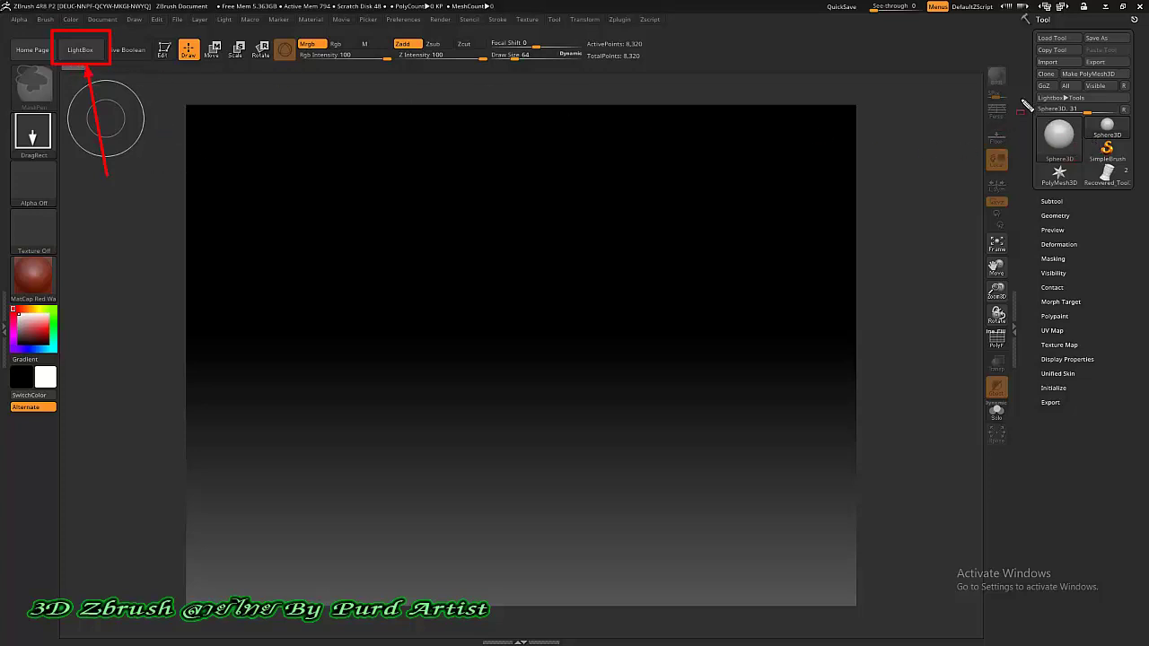
{"action": "mouse_move", "coordinate": [1020, 101]}
{"action": "left_mouse_down"}
{"action": "mouse_move", "coordinate": [1100, 143]}
{"action": "mouse_move", "coordinate": [1142, 198]}
{"action": "left_mouse_up"}
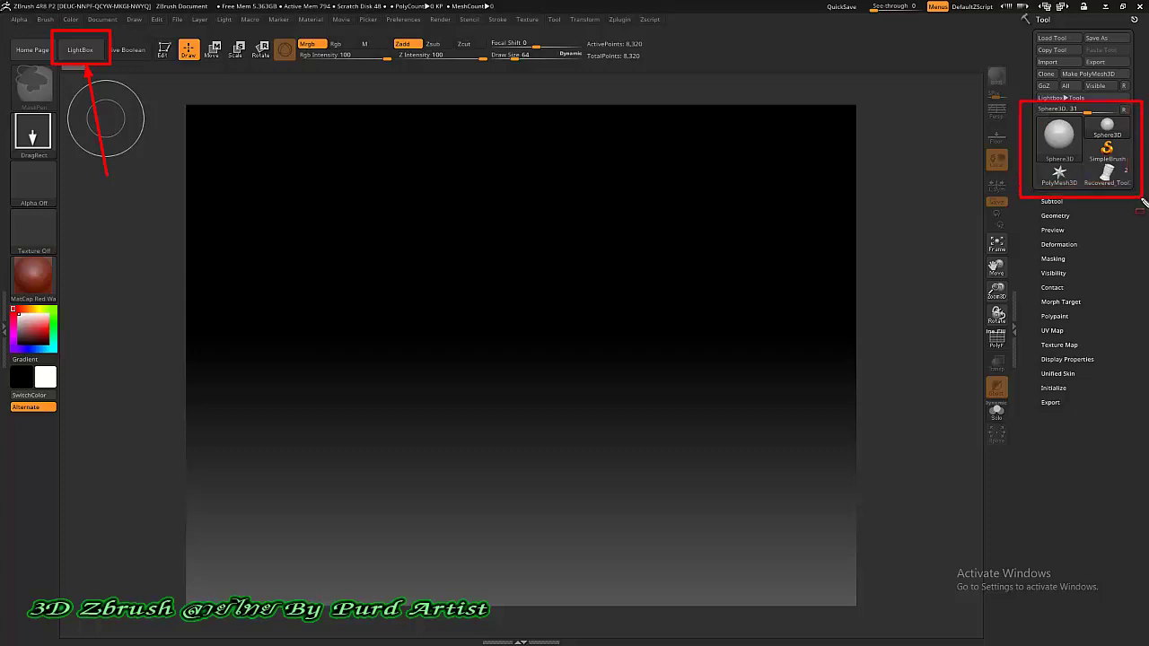
{"action": "left_click_drag", "start_coordinate": [1079, 131], "coordinate": [1132, 166]}
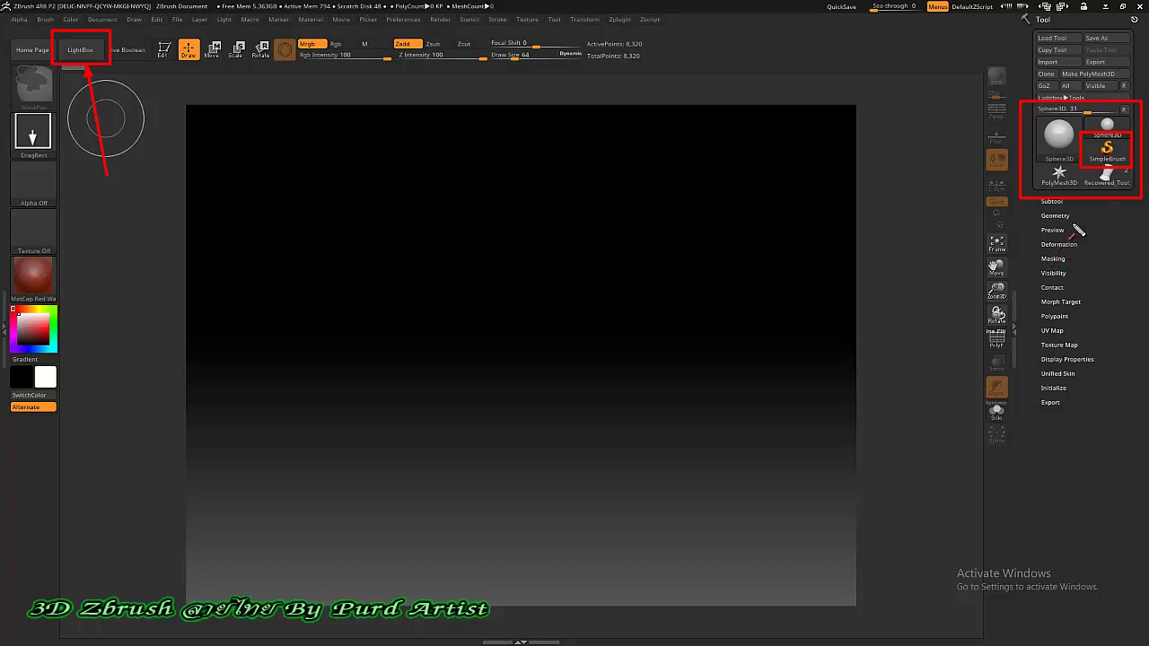
{"action": "left_click_drag", "start_coordinate": [1096, 260], "coordinate": [1110, 178]}
{"action": "key", "text": "Escape"}
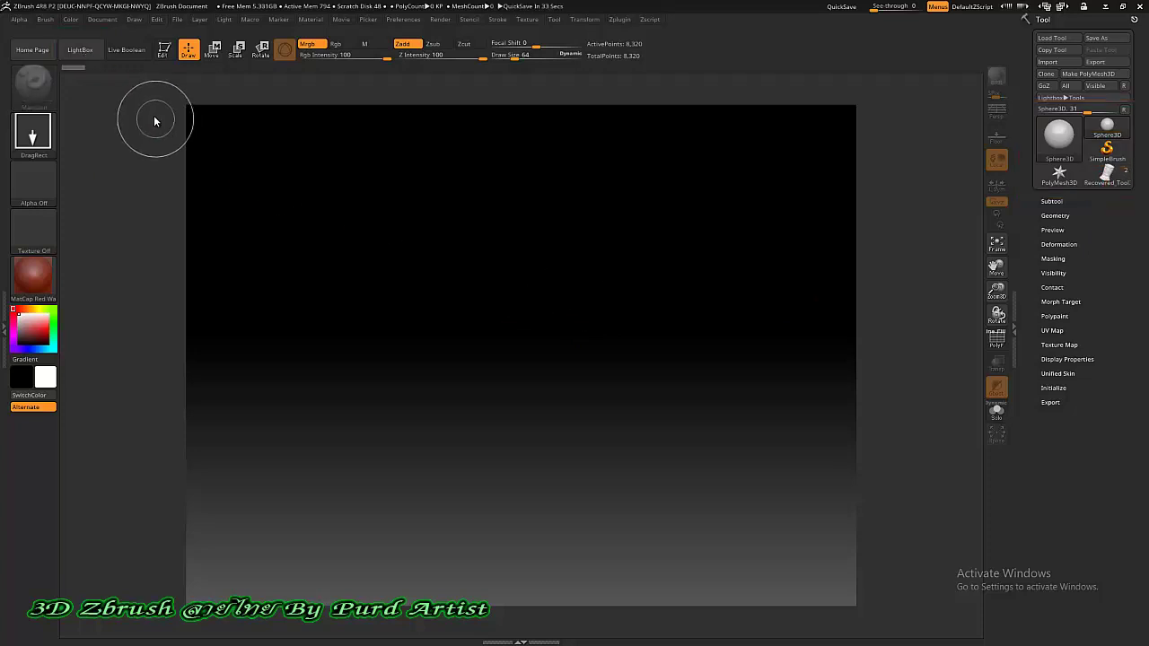
Step: Open the DynaMesh_Sphere_128 project from LightBox without saving the changes to the current project
{"action": "left_click", "coordinate": [80, 50]}
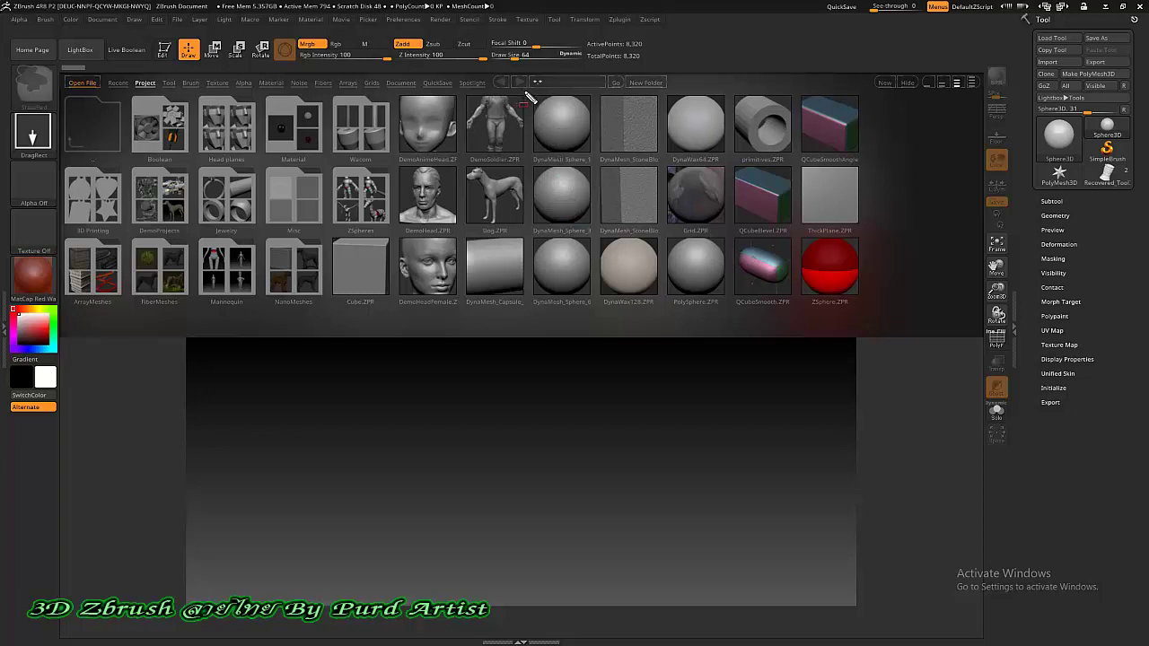
{"action": "double_click", "coordinate": [560, 126]}
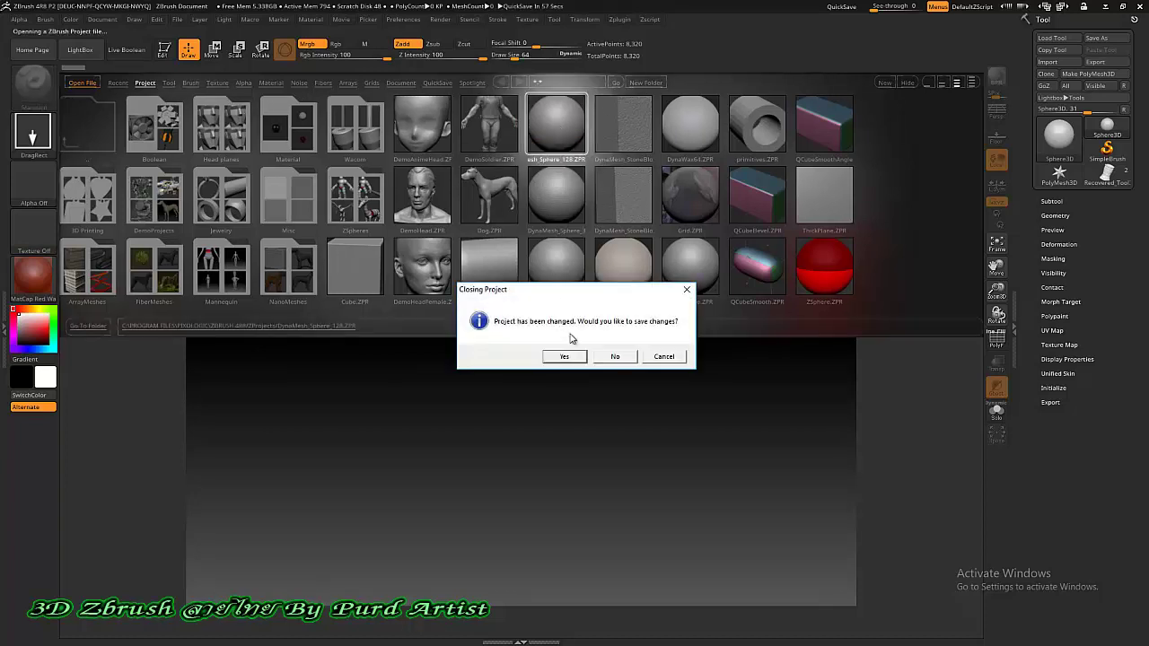
{"action": "left_click", "coordinate": [615, 357]}
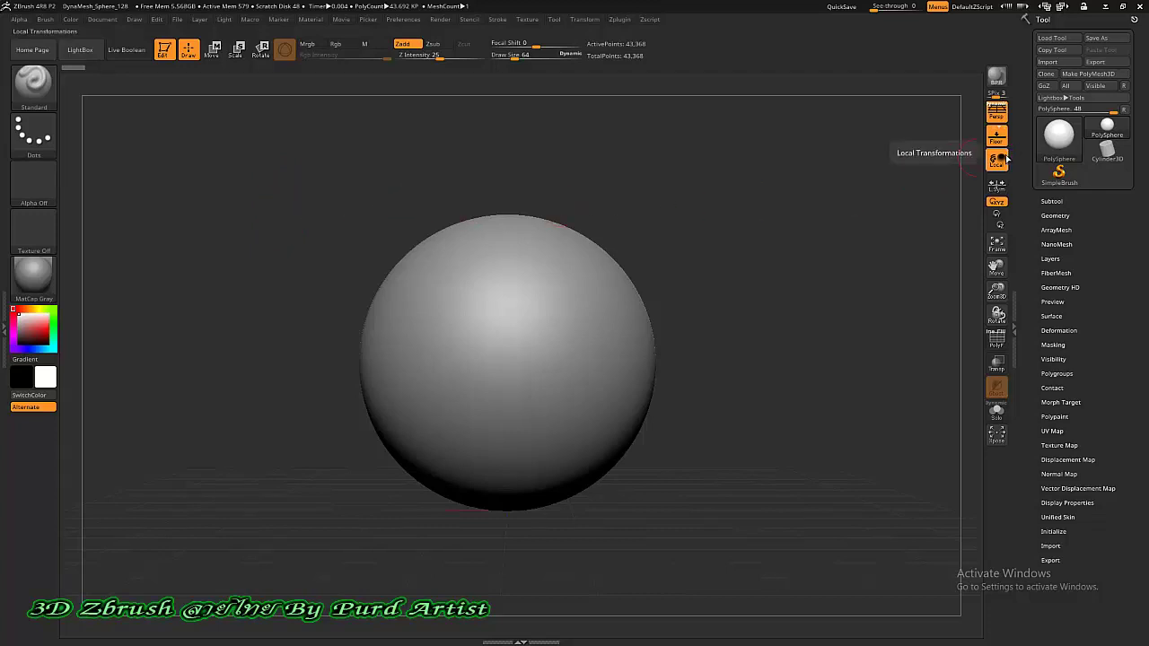
{"action": "key", "text": "ctrl"}
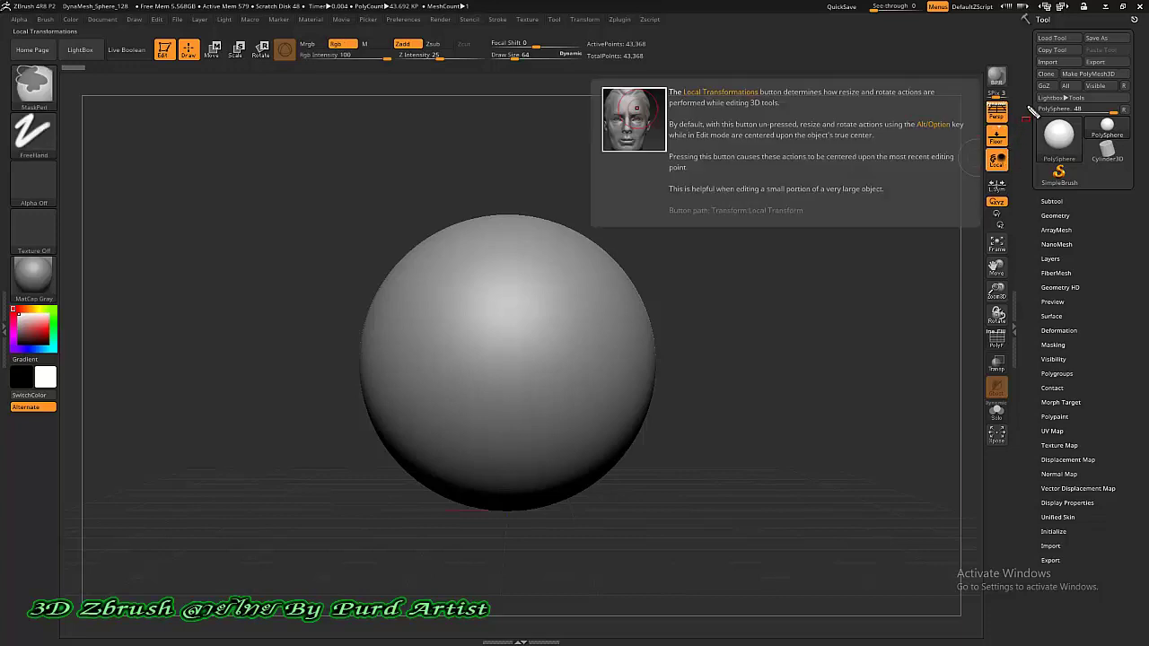
{"action": "left_click_drag", "start_coordinate": [1034, 107], "coordinate": [1131, 188]}
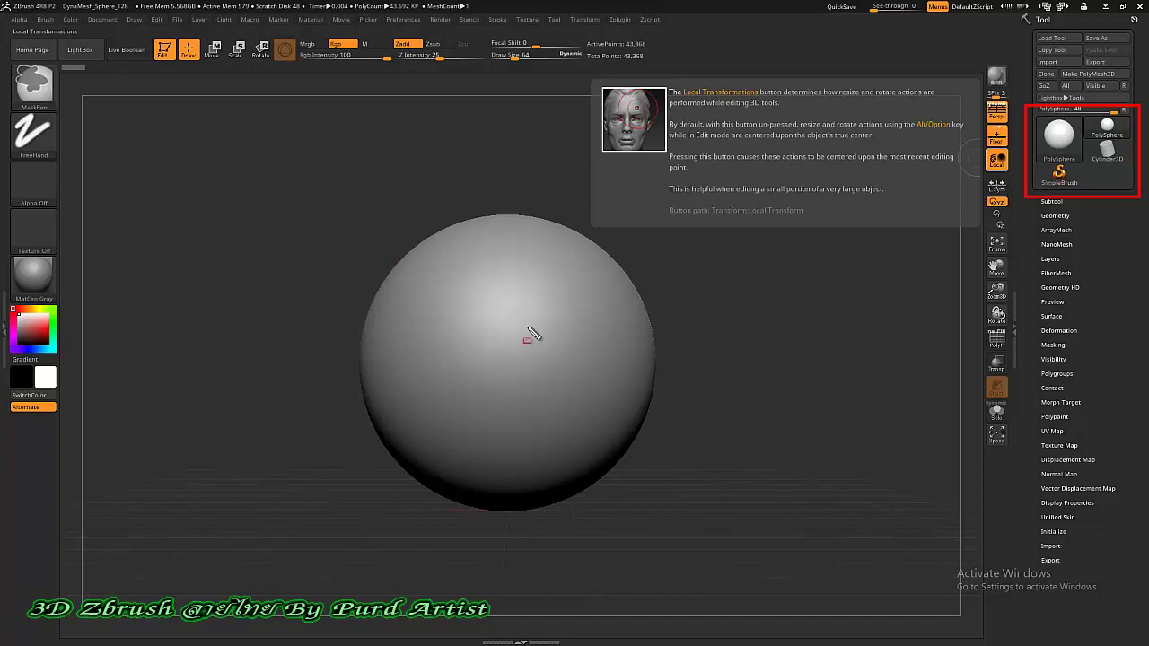
{"action": "left_click_drag", "start_coordinate": [296, 180], "coordinate": [600, 367]}
{"action": "left_click_drag", "start_coordinate": [646, 424], "coordinate": [705, 525]}
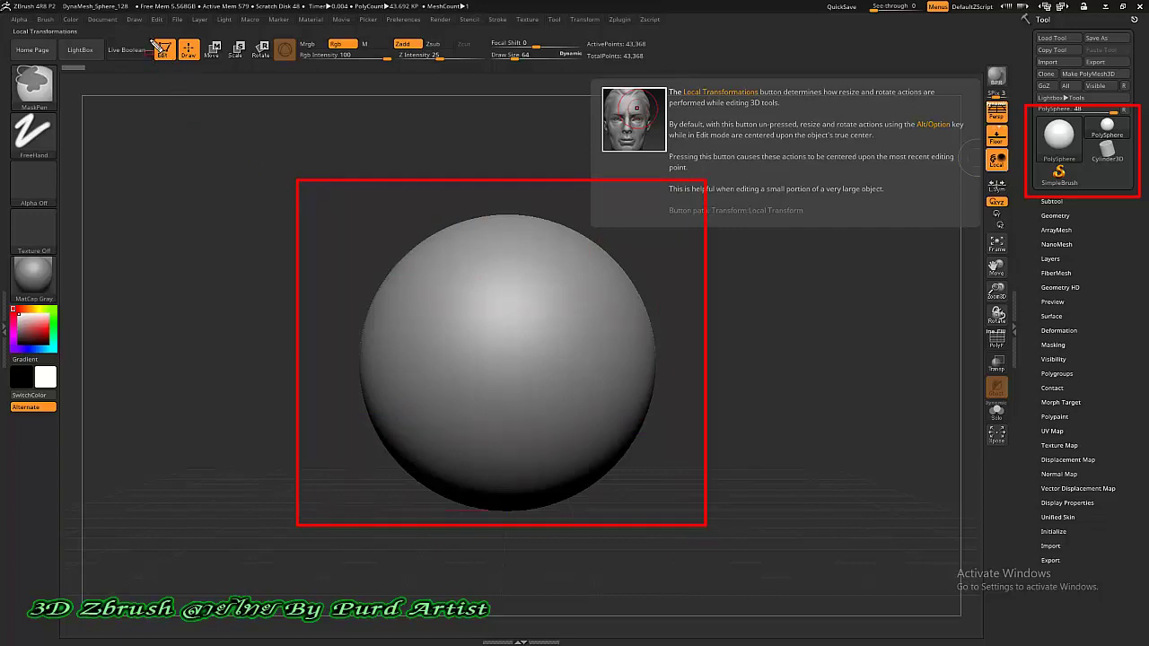
{"action": "left_click_drag", "start_coordinate": [146, 37], "coordinate": [182, 65]}
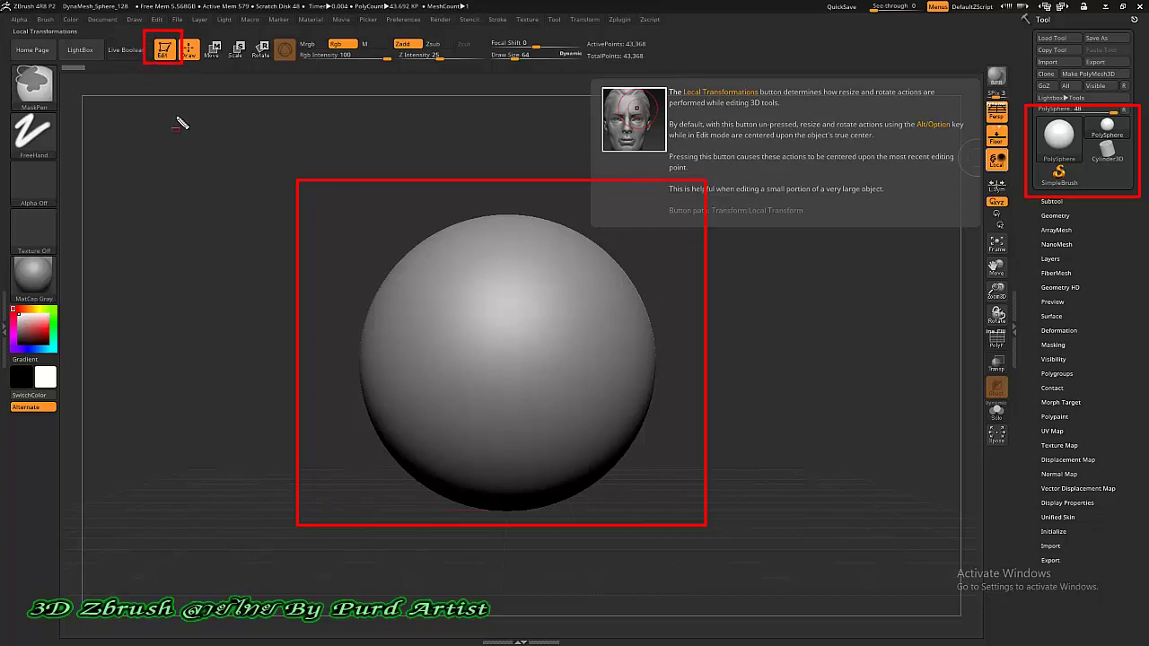
{"action": "left_click_drag", "start_coordinate": [161, 155], "coordinate": [161, 71]}
{"action": "key", "text": "Escape"}
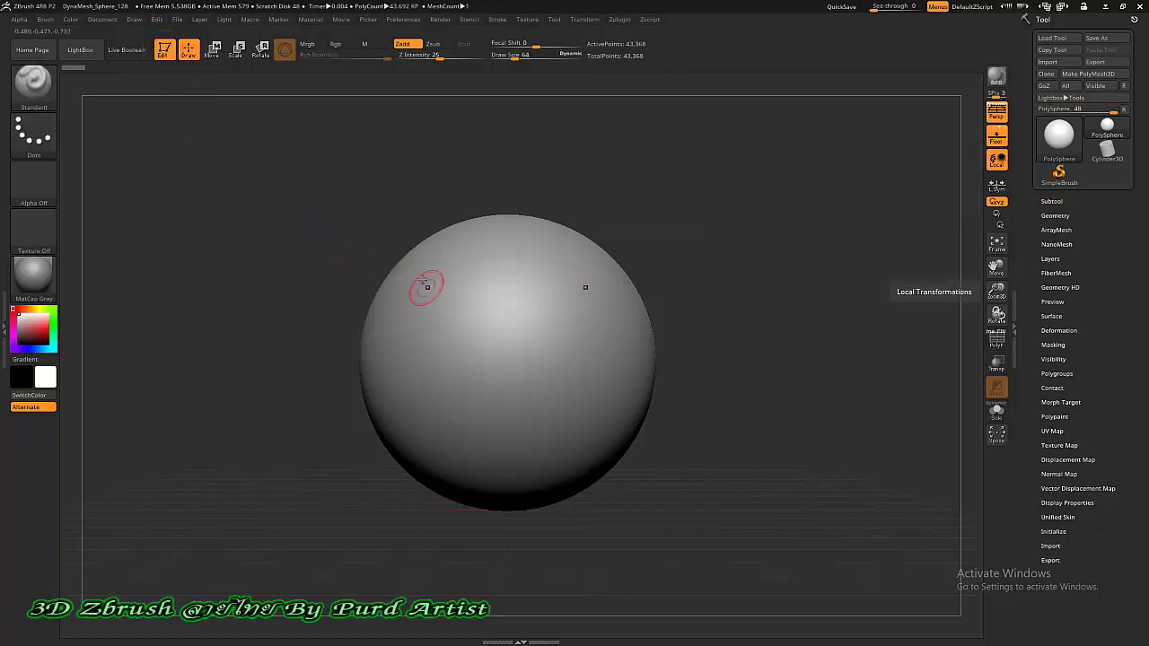
Step: Turn off Edit mode and clear the DynaMesh sphere from the canvas
{"action": "left_click", "coordinate": [165, 52]}
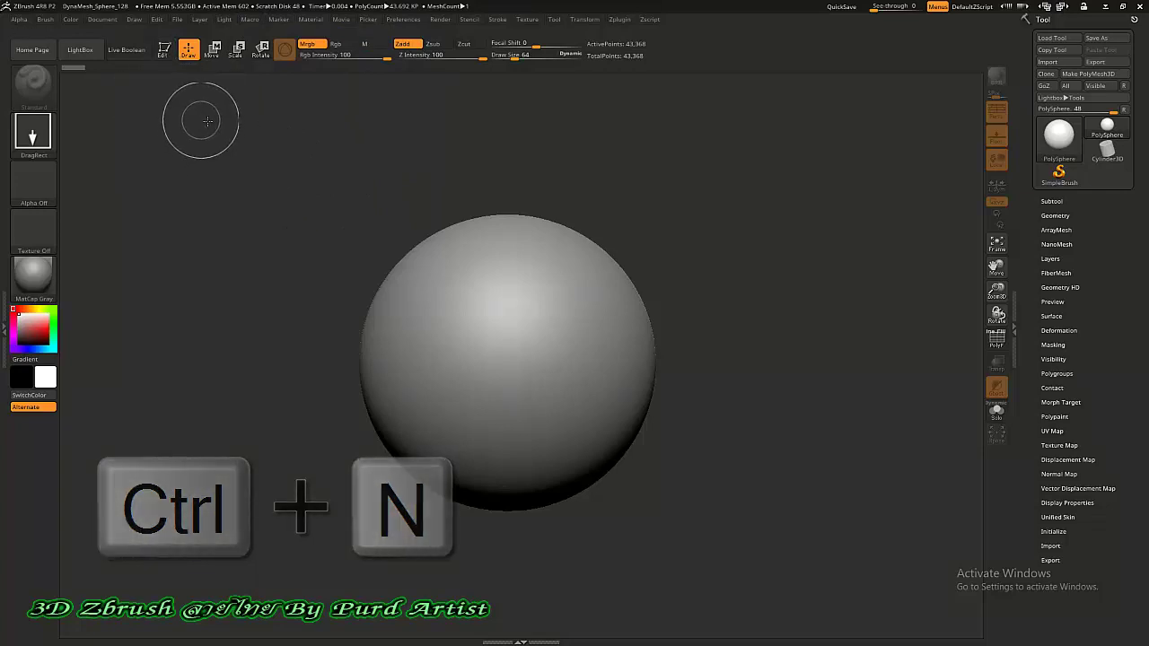
{"action": "key", "text": "ctrl+n"}
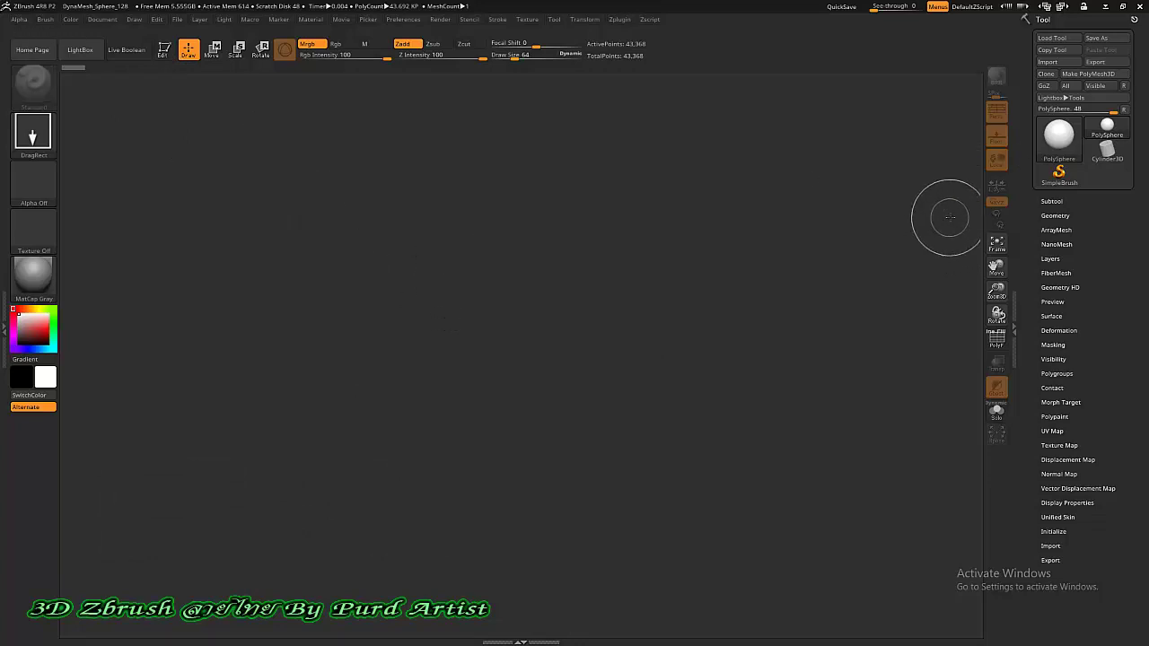
{"action": "key", "text": "ctrl"}
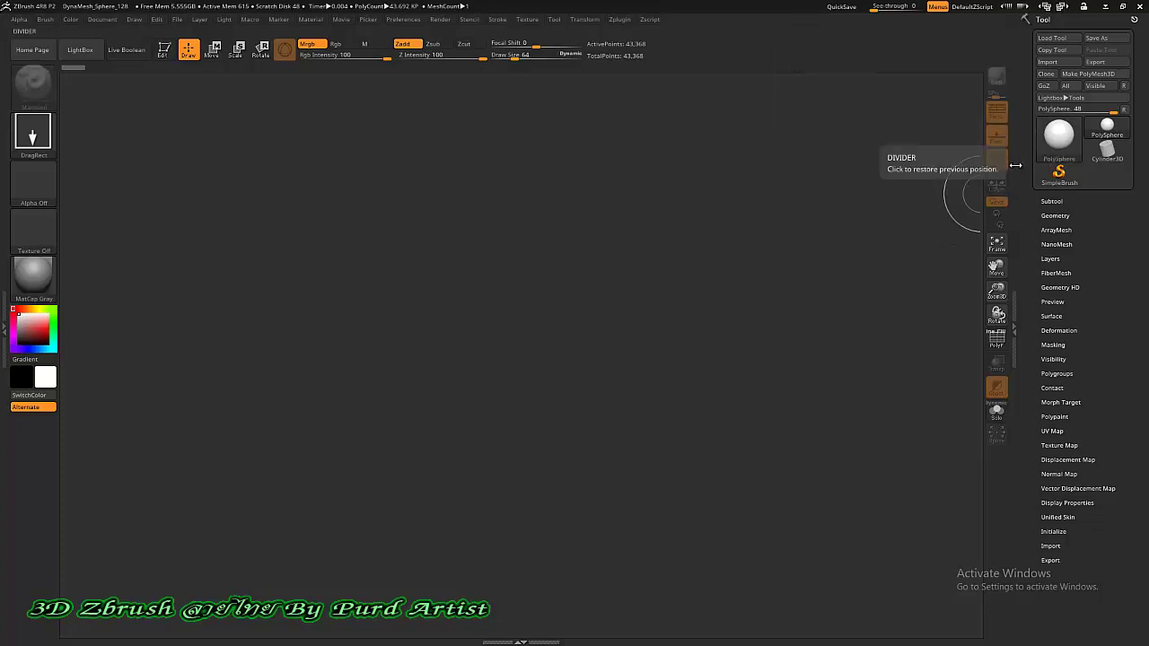
{"action": "key", "text": "ctrl"}
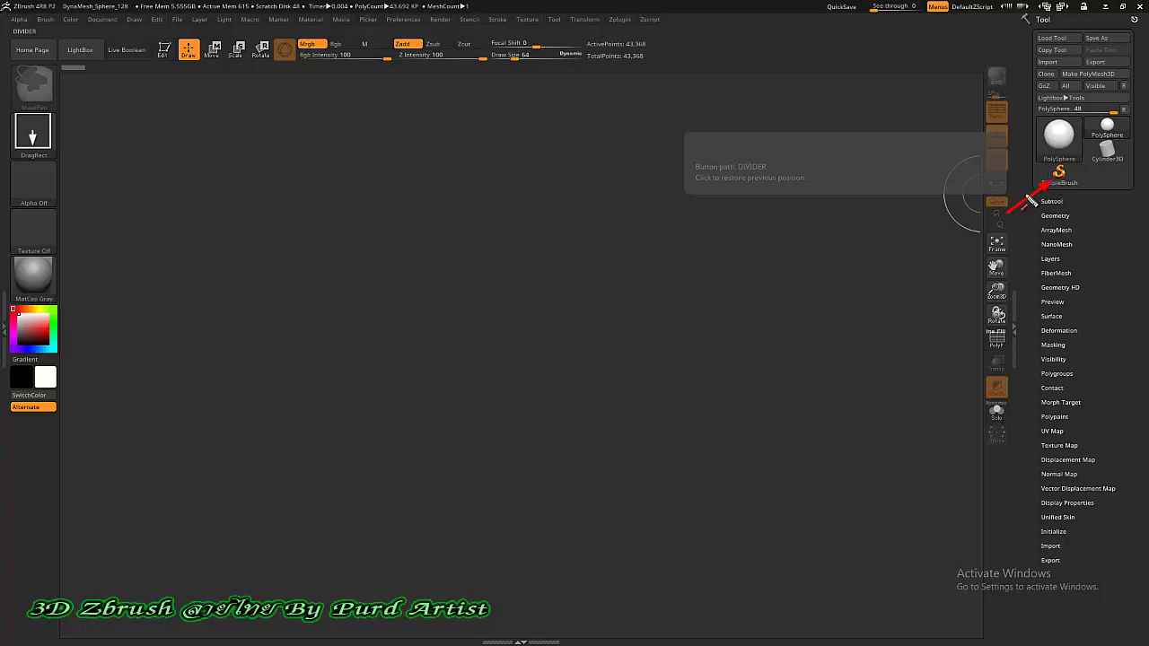
Step: Switch to SimpleBrush, review the available 3D meshes, and choose Sphere3D as the active tool
{"action": "left_click", "coordinate": [1059, 178]}
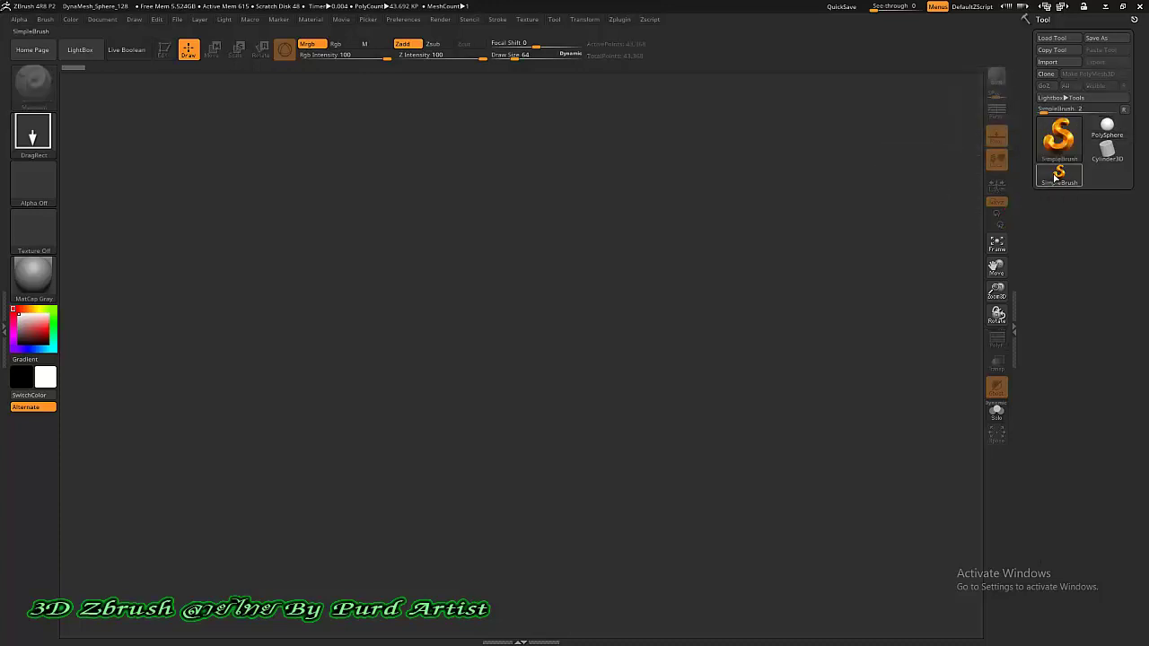
{"action": "left_click", "coordinate": [1060, 139]}
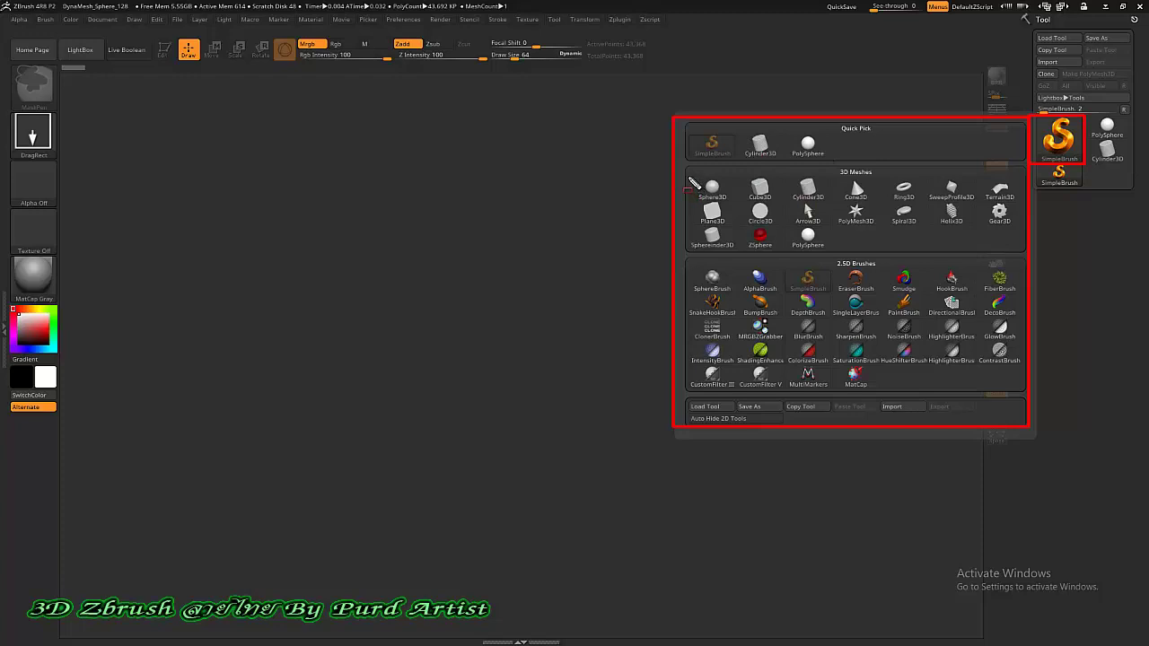
{"action": "mouse_move", "coordinate": [688, 175]}
{"action": "left_mouse_down"}
{"action": "mouse_move", "coordinate": [704, 187]}
{"action": "mouse_move", "coordinate": [814, 188]}
{"action": "left_mouse_up"}
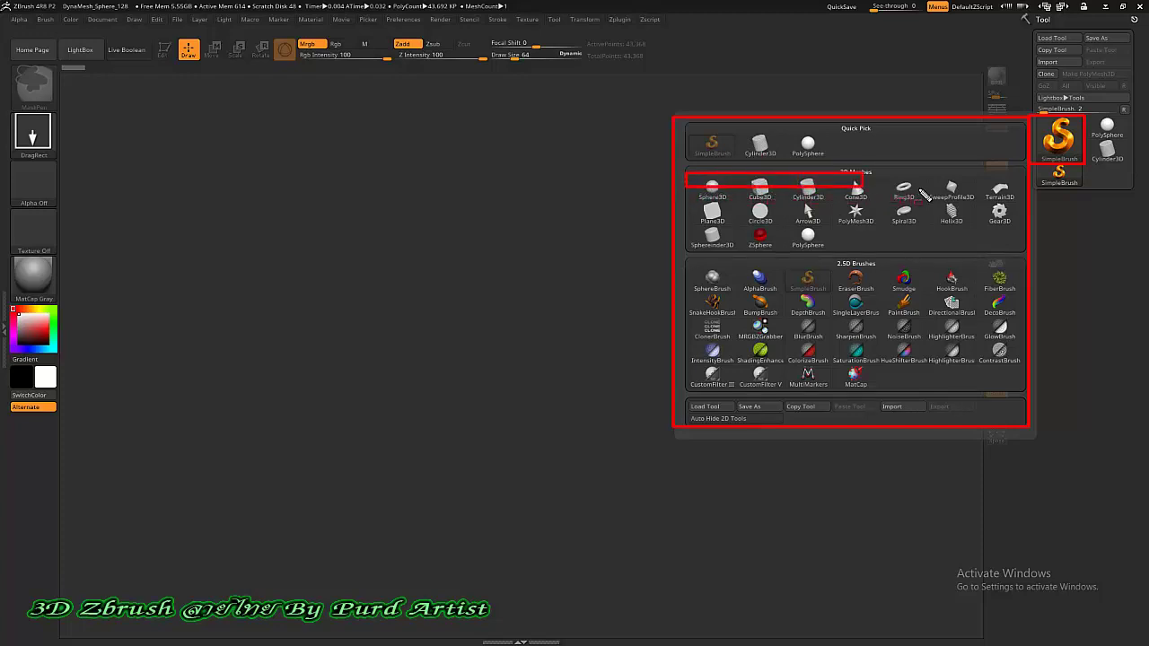
{"action": "left_click_drag", "start_coordinate": [687, 175], "coordinate": [980, 201]}
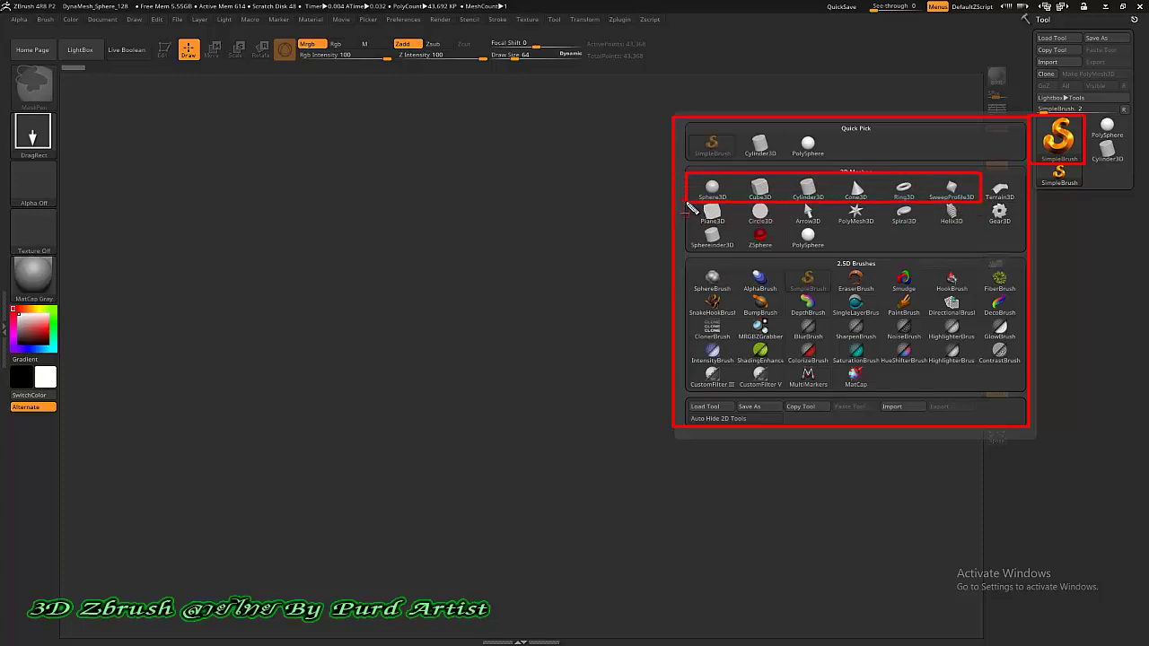
{"action": "left_click_drag", "start_coordinate": [686, 204], "coordinate": [795, 231]}
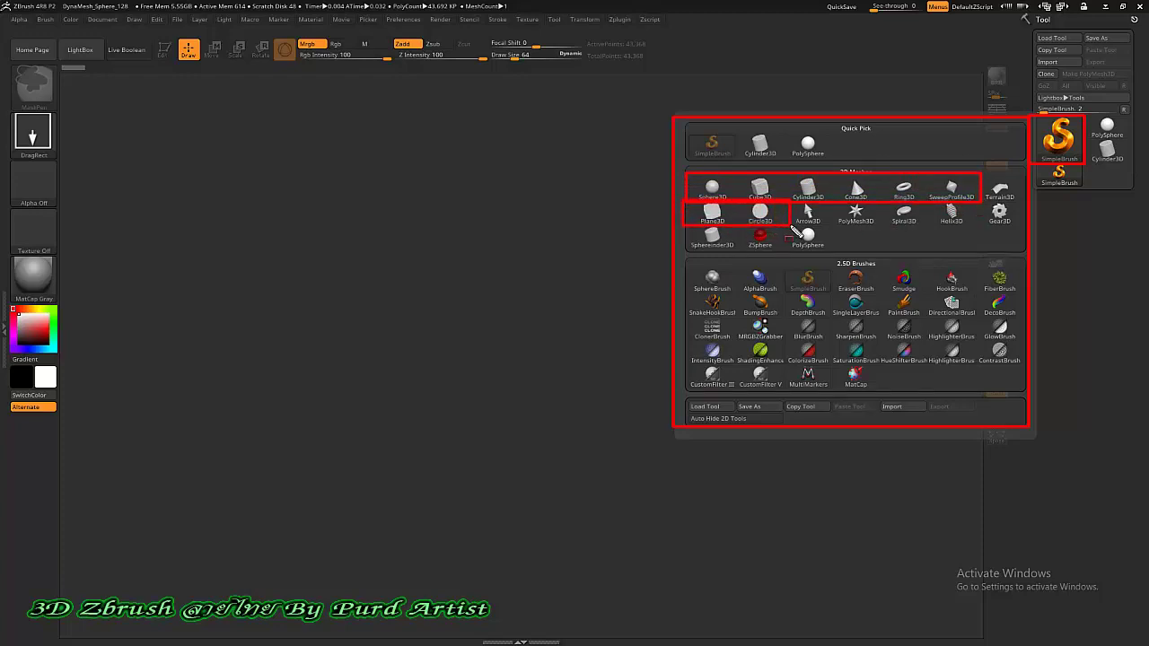
{"action": "left_click_drag", "start_coordinate": [684, 226], "coordinate": [837, 252]}
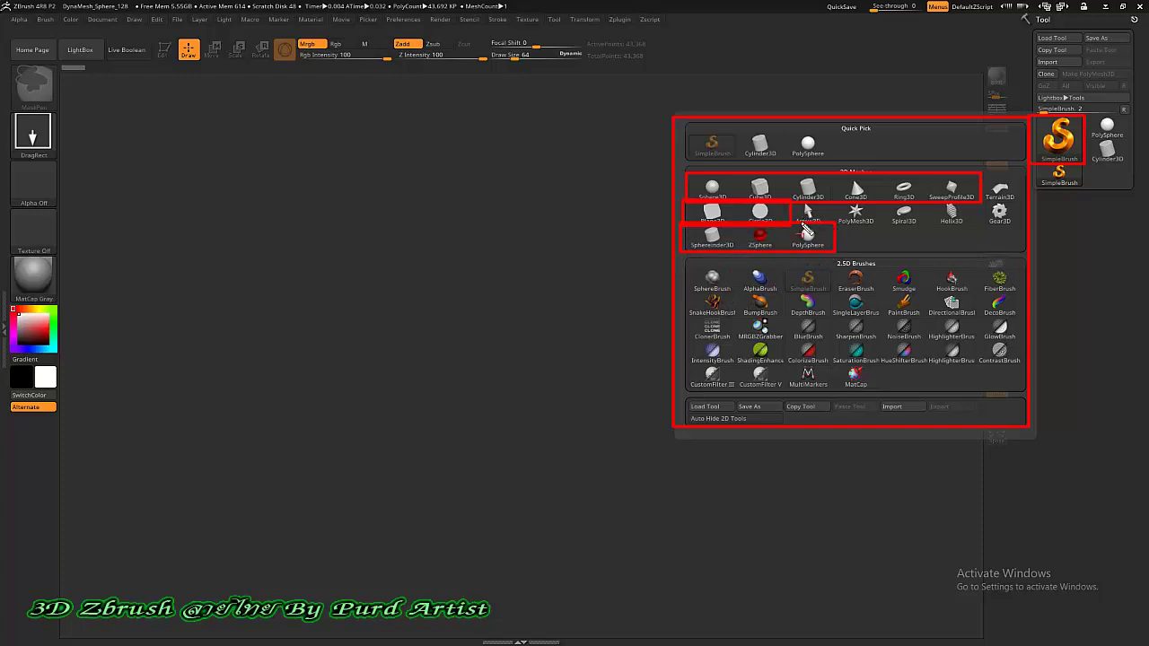
{"action": "key", "text": "Escape"}
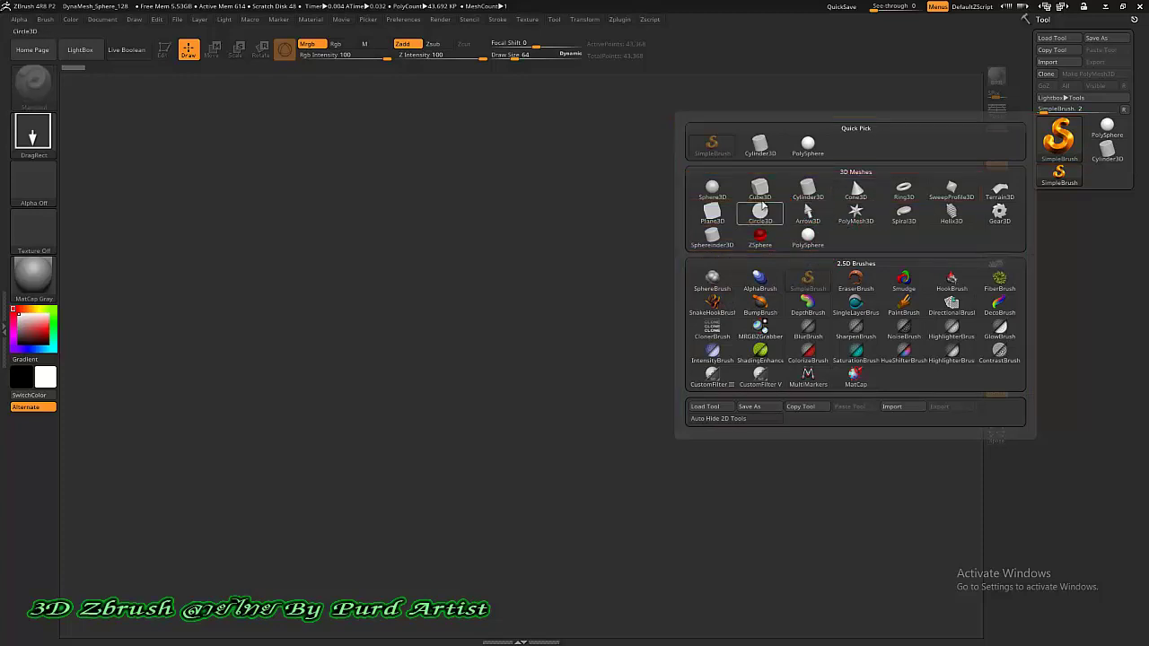
{"action": "mouse_move", "coordinate": [712, 193]}
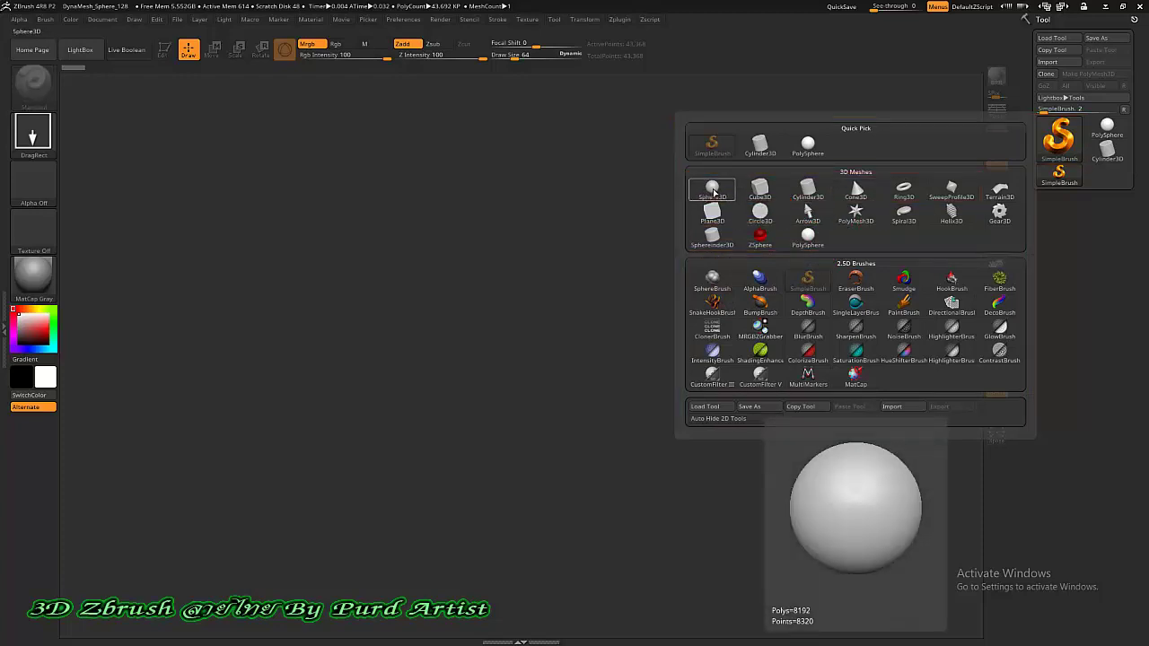
{"action": "left_click", "coordinate": [713, 193]}
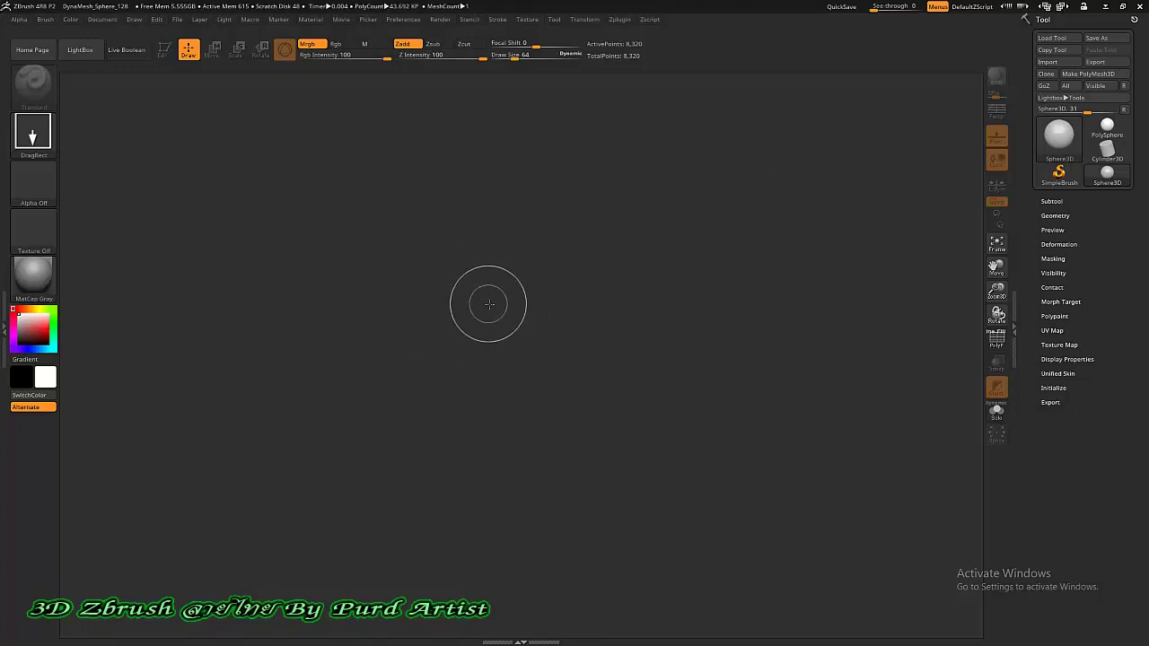
Step: Draw a large sphere in the middle with several smaller spheres around it, and clear them all from the canvas
{"action": "left_click_drag", "start_coordinate": [490, 308], "coordinate": [491, 377]}
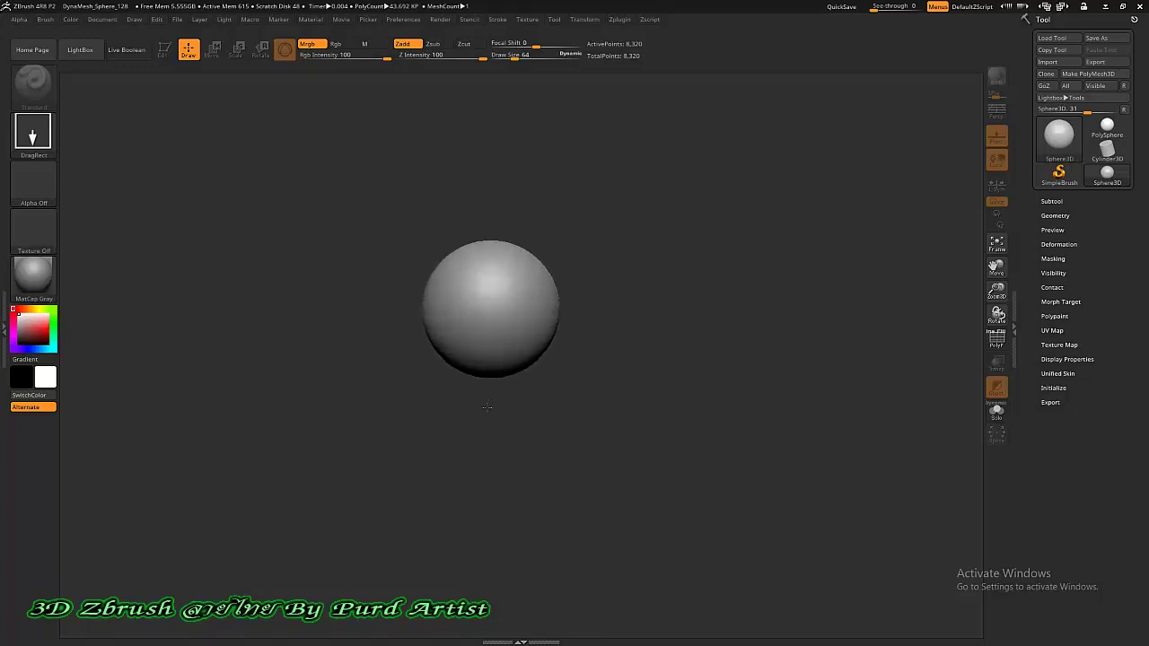
{"action": "key", "text": "t"}
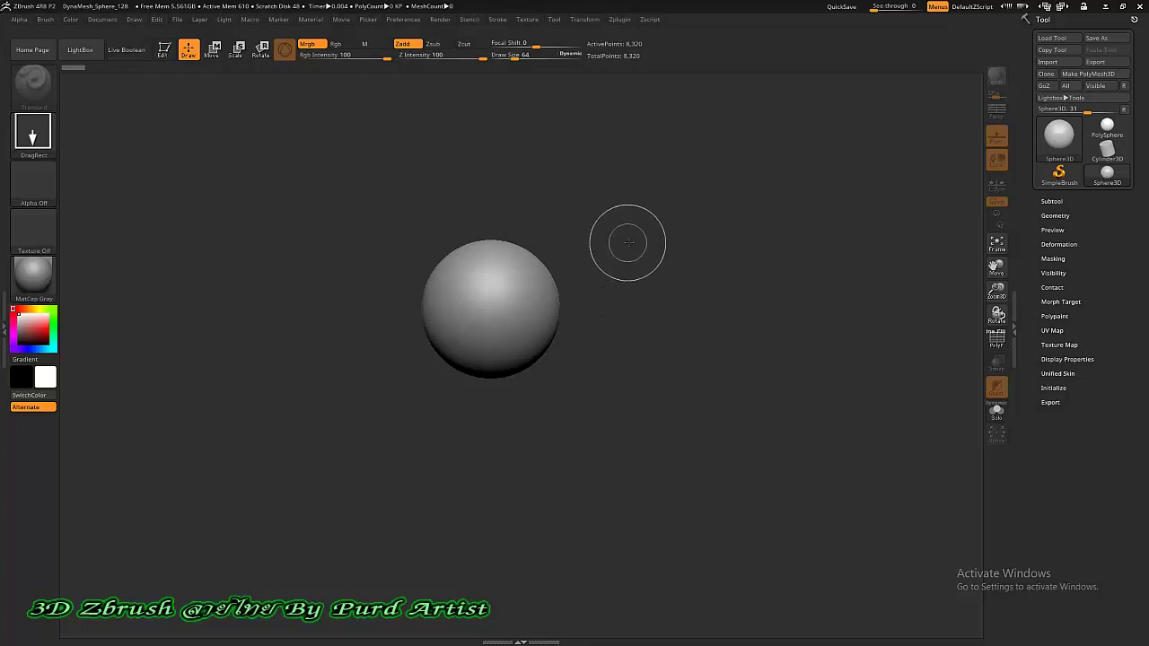
{"action": "mouse_move", "coordinate": [624, 243]}
{"action": "left_mouse_down"}
{"action": "mouse_move", "coordinate": [648, 262]}
{"action": "mouse_move", "coordinate": [729, 254]}
{"action": "left_mouse_up"}
{"action": "left_click", "coordinate": [737, 245]}
{"action": "left_click", "coordinate": [686, 340]}
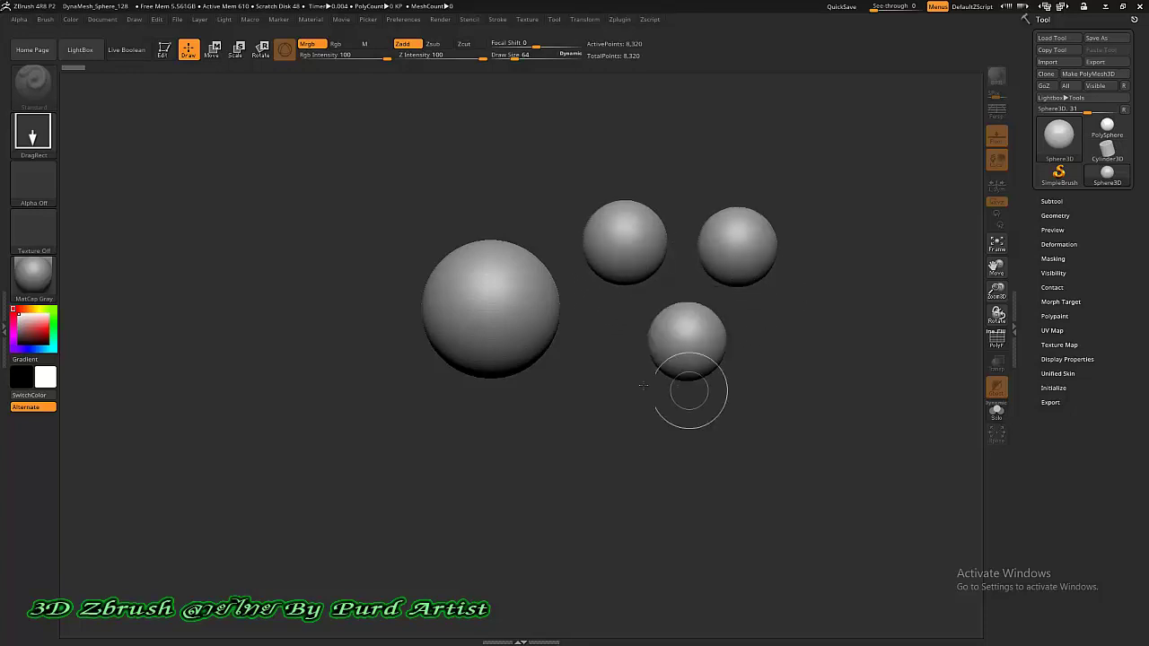
{"action": "left_click", "coordinate": [619, 386]}
{"action": "left_click", "coordinate": [544, 418]}
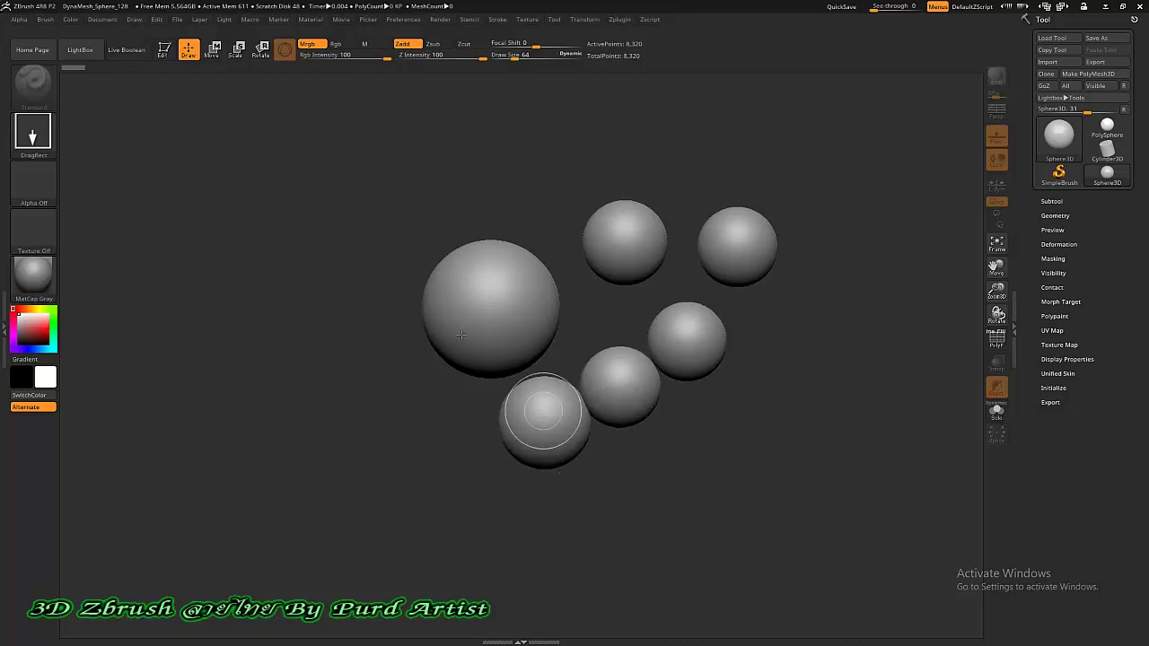
{"action": "left_click", "coordinate": [412, 231]}
{"action": "left_click", "coordinate": [351, 285]}
{"action": "left_click_drag", "start_coordinate": [287, 321], "coordinate": [312, 378]}
{"action": "left_click_drag", "start_coordinate": [344, 412], "coordinate": [362, 451]}
{"action": "left_click_drag", "start_coordinate": [404, 411], "coordinate": [433, 449]}
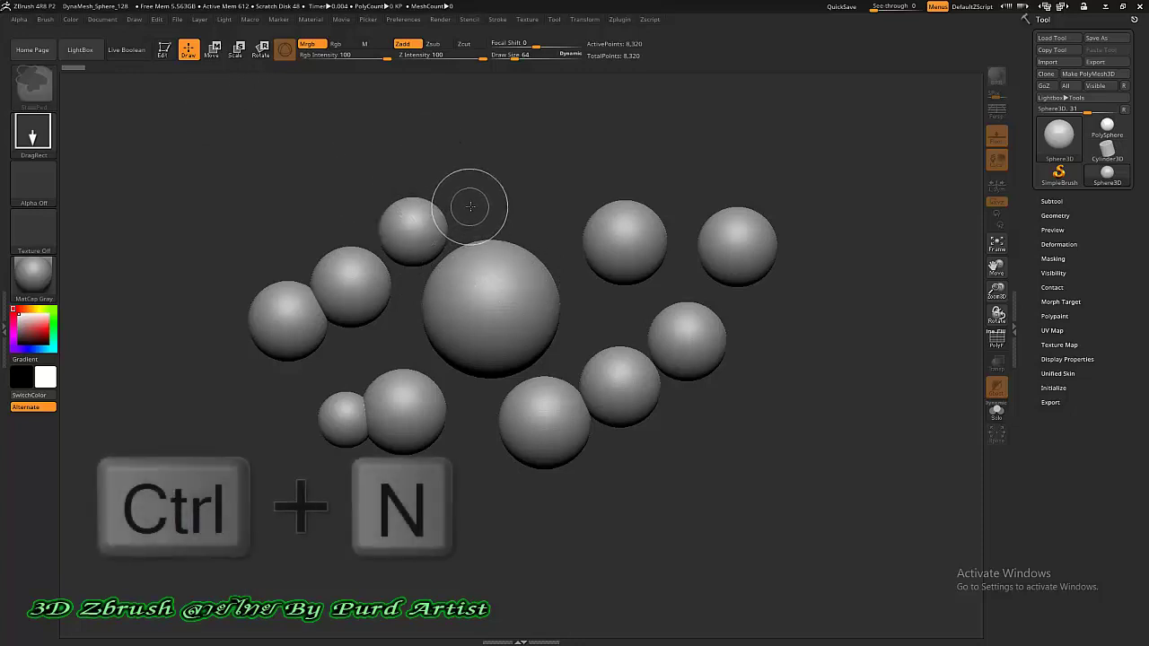
{"action": "key", "text": "ctrl+n"}
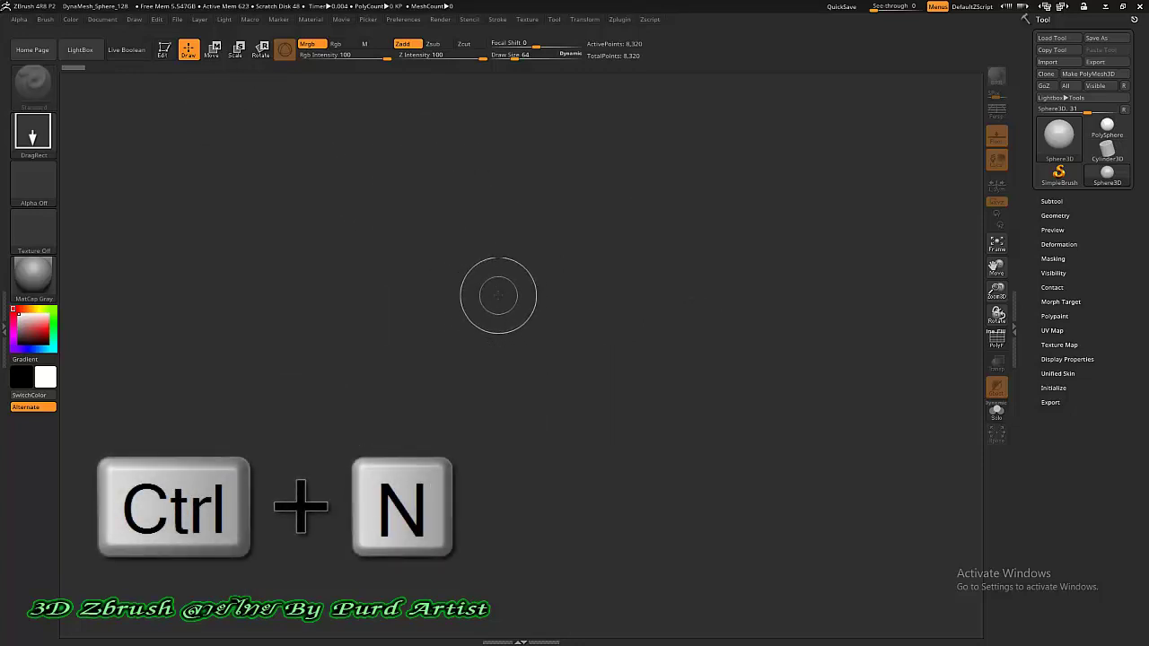
Step: Draw a single sphere in the middle of the canvas and turn on Edit mode for it
{"action": "left_click_drag", "start_coordinate": [496, 296], "coordinate": [501, 427]}
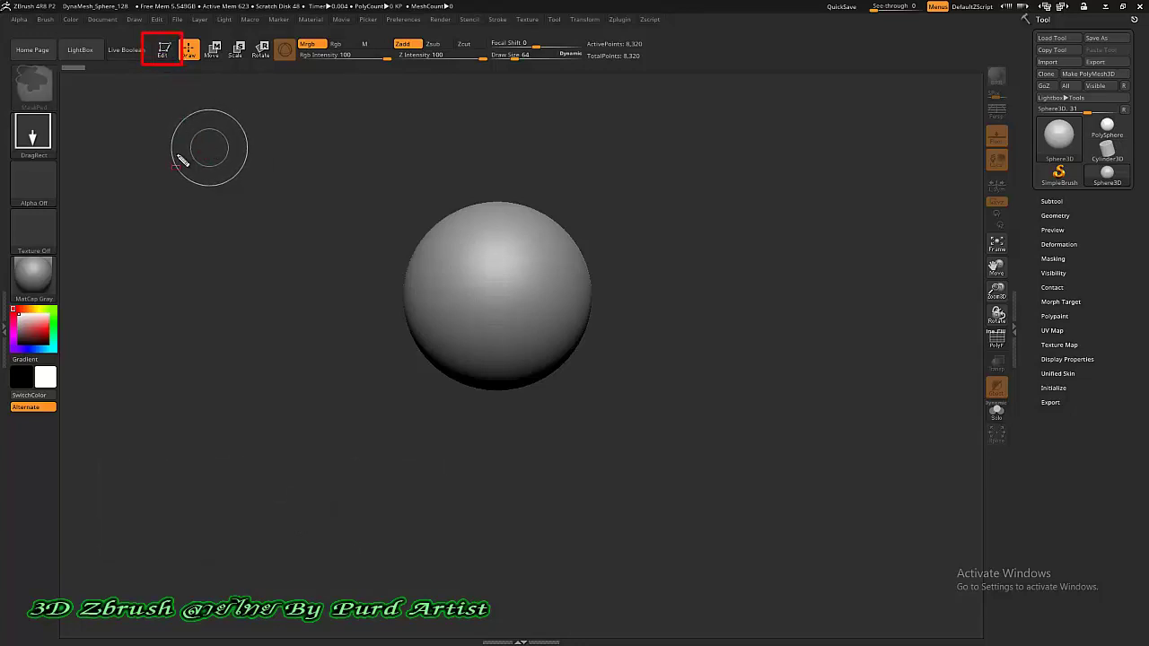
{"action": "left_click_drag", "start_coordinate": [136, 201], "coordinate": [157, 71]}
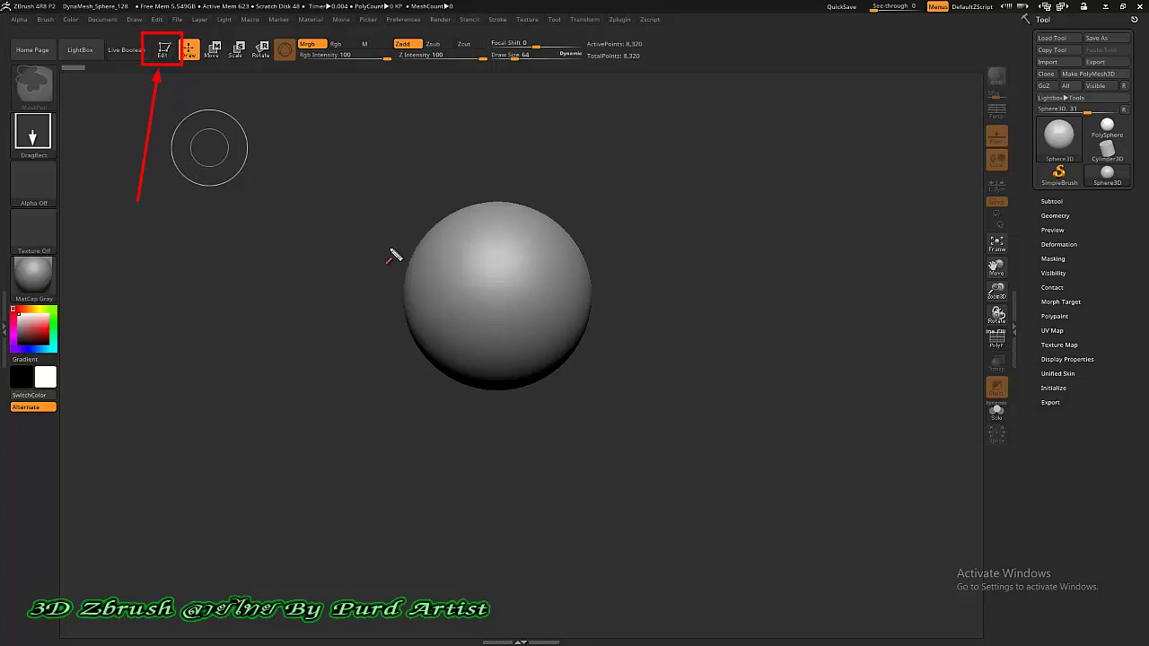
{"action": "key", "text": "Escape"}
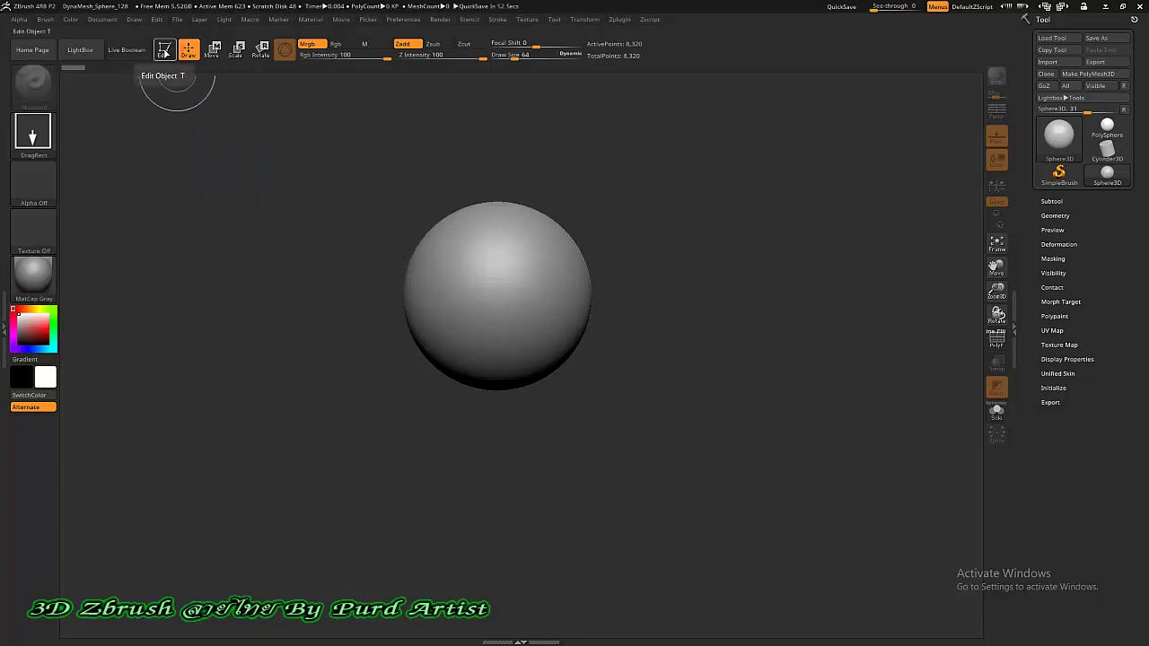
{"action": "left_click", "coordinate": [166, 54]}
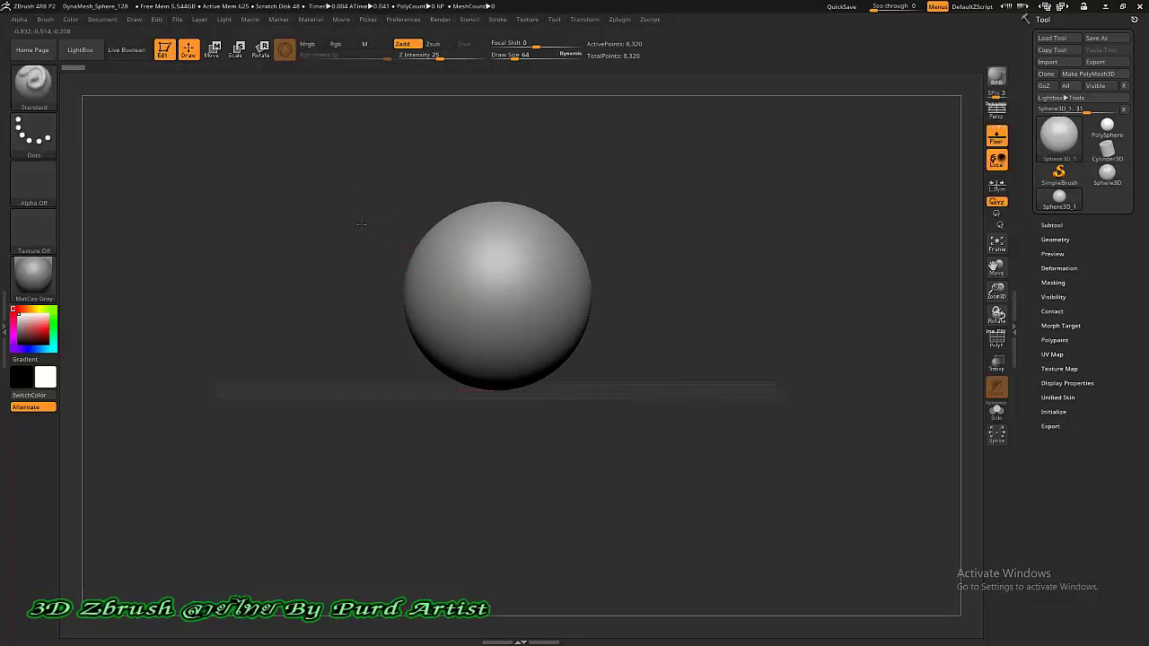
Step: Try to sculpt on the primitive sphere, and convert it to a sculptable mesh with Make PolyMesh3D
{"action": "left_click", "coordinate": [483, 278]}
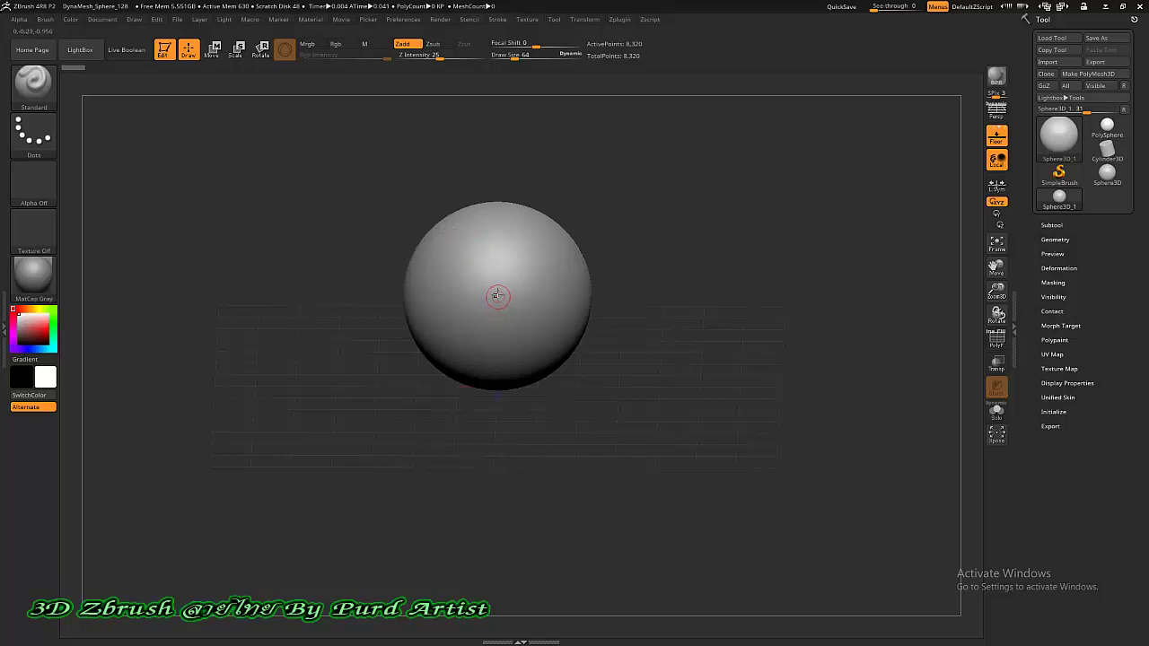
{"action": "left_click", "coordinate": [496, 295]}
{"action": "key", "text": "ctrl"}
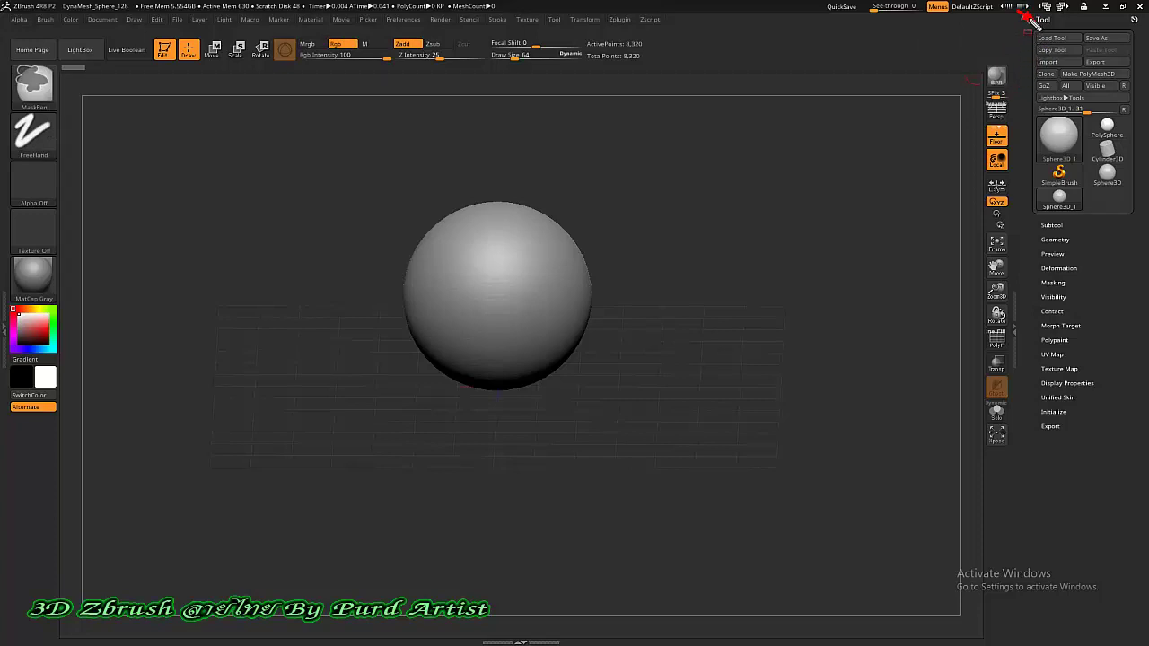
{"action": "mouse_move", "coordinate": [1025, 12]}
{"action": "left_mouse_down"}
{"action": "mouse_move", "coordinate": [1075, 131]}
{"action": "mouse_move", "coordinate": [1141, 223]}
{"action": "left_mouse_up"}
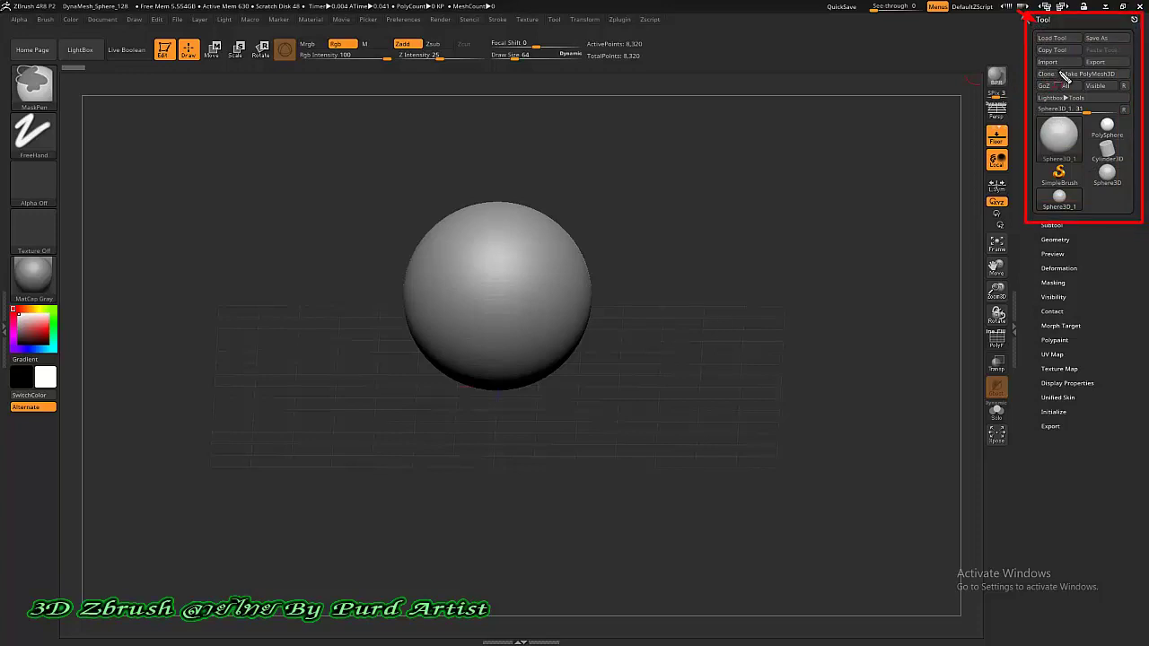
{"action": "left_click_drag", "start_coordinate": [1057, 67], "coordinate": [1138, 84]}
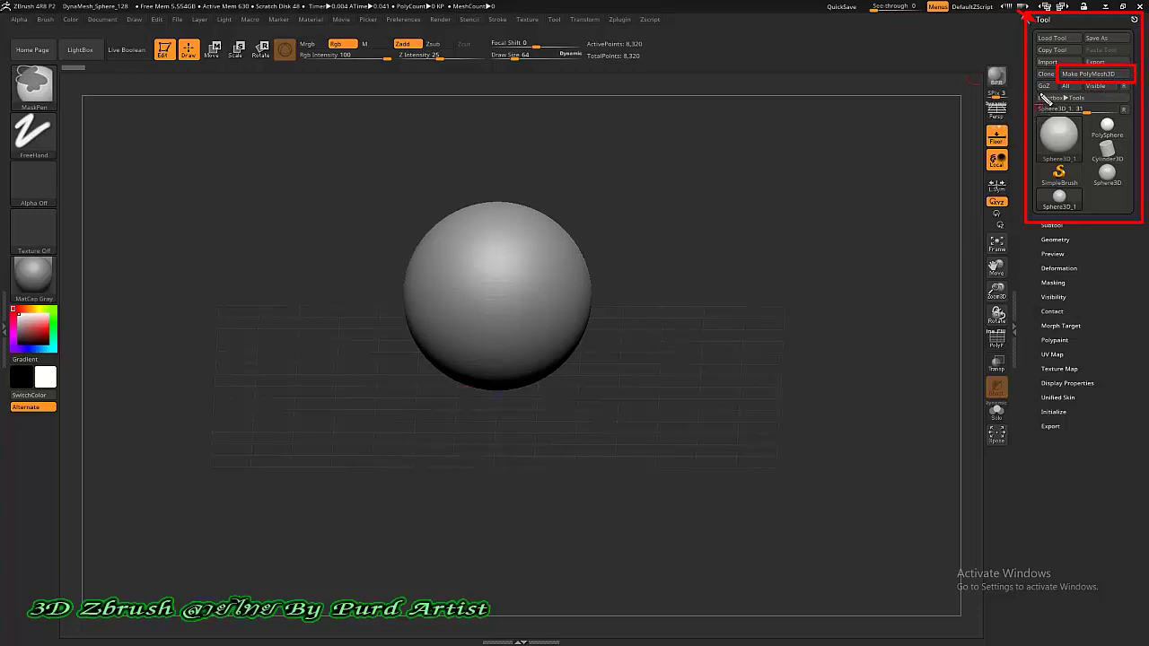
{"action": "left_click_drag", "start_coordinate": [886, 102], "coordinate": [1057, 81]}
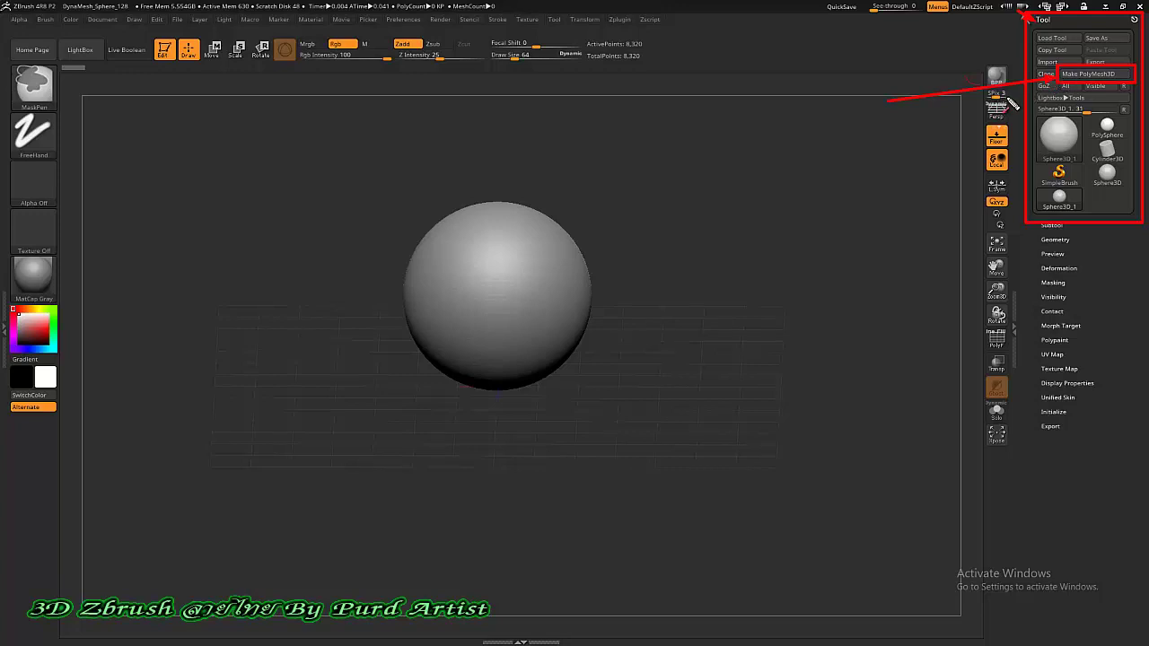
{"action": "key", "text": "Escape"}
{"action": "left_click", "coordinate": [1072, 76]}
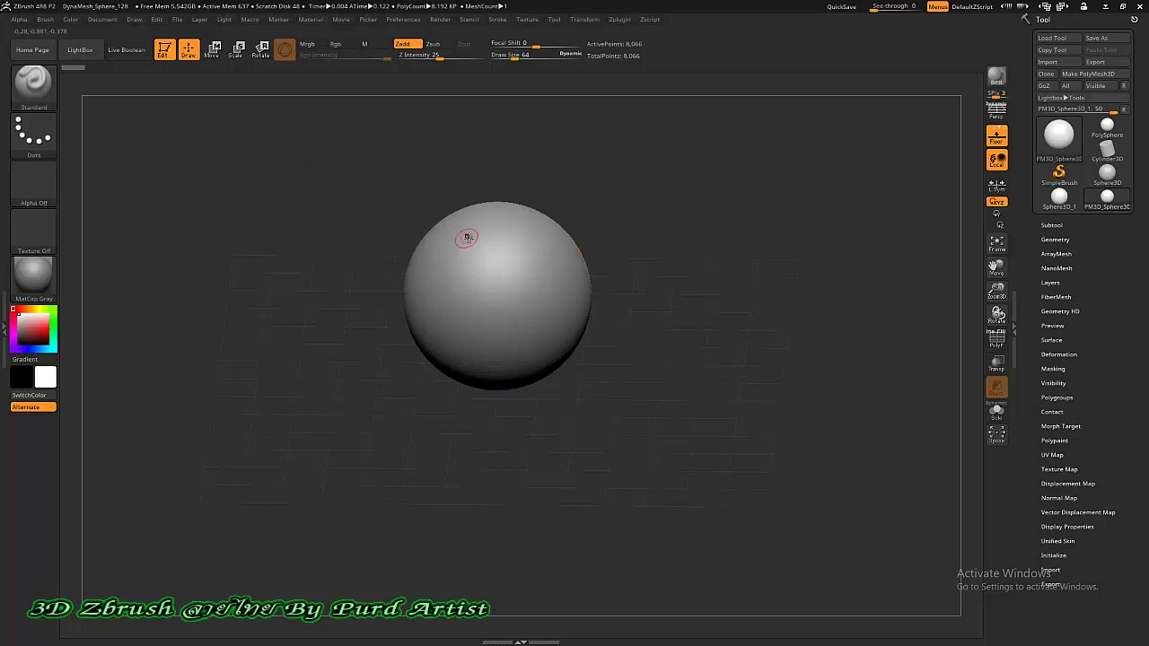
Step: Sculpt raised, overlapping strokes across the front of the polymesh sphere with the Standard brush
{"action": "mouse_move", "coordinate": [480, 223]}
{"action": "left_mouse_down"}
{"action": "mouse_move", "coordinate": [537, 273]}
{"action": "mouse_move", "coordinate": [483, 325]}
{"action": "mouse_move", "coordinate": [480, 350]}
{"action": "mouse_move", "coordinate": [517, 334]}
{"action": "mouse_move", "coordinate": [526, 352]}
{"action": "mouse_move", "coordinate": [427, 286]}
{"action": "mouse_move", "coordinate": [435, 321]}
{"action": "mouse_move", "coordinate": [452, 240]}
{"action": "mouse_move", "coordinate": [483, 219]}
{"action": "mouse_move", "coordinate": [489, 246]}
{"action": "mouse_move", "coordinate": [472, 292]}
{"action": "mouse_move", "coordinate": [462, 288]}
{"action": "mouse_move", "coordinate": [489, 341]}
{"action": "left_mouse_up"}
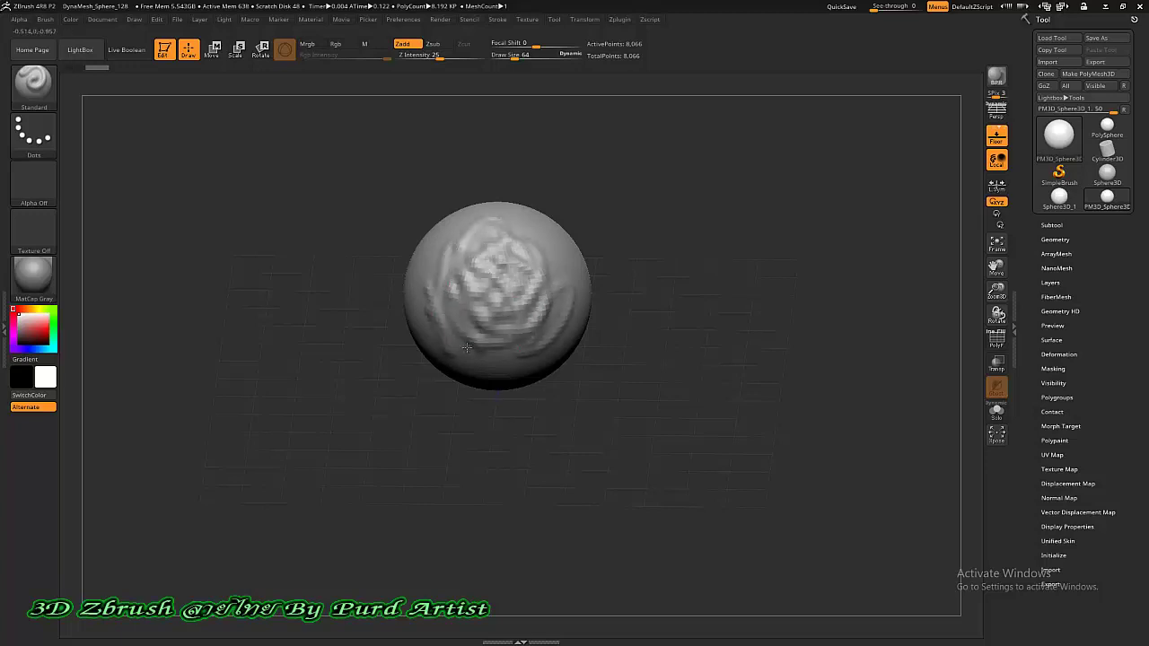
{"action": "mouse_move", "coordinate": [348, 229]}
{"action": "left_mouse_down"}
{"action": "mouse_move", "coordinate": [350, 182]}
{"action": "mouse_move", "coordinate": [354, 254]}
{"action": "left_mouse_up"}
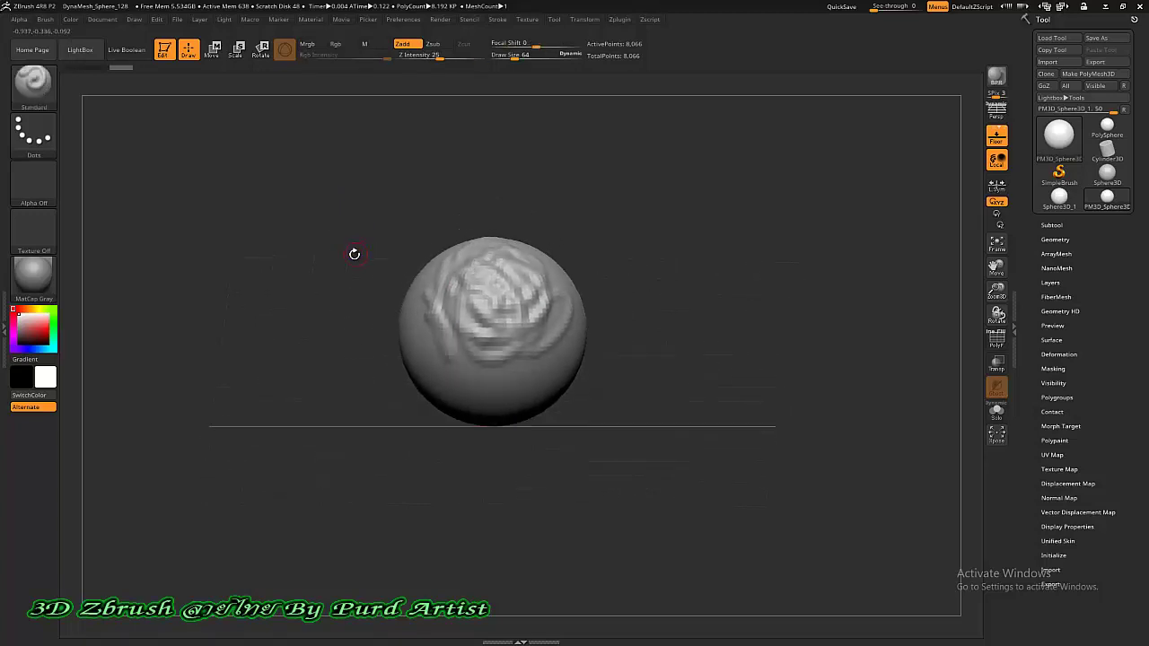